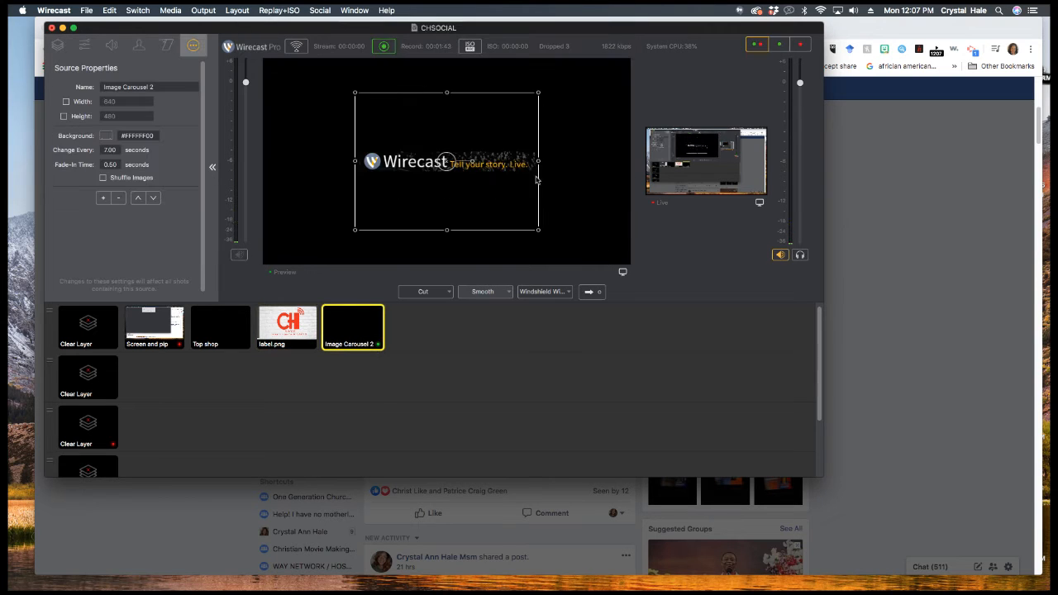
- Give Image Carousel 2 a custom 1280 × 720 size and a 17.50-second image change interval
{"action": "left_click", "coordinate": [66, 101]}
{"action": "type", "text": "1280"}
{"action": "key", "text": "Tab"}
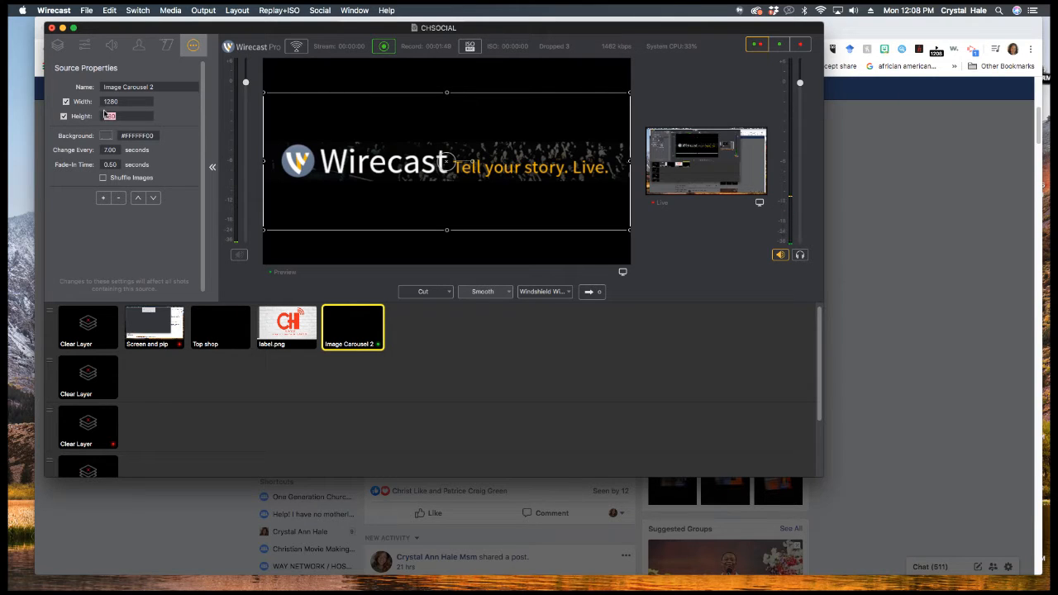
{"action": "type", "text": "720"}
{"action": "left_click", "coordinate": [109, 150]}
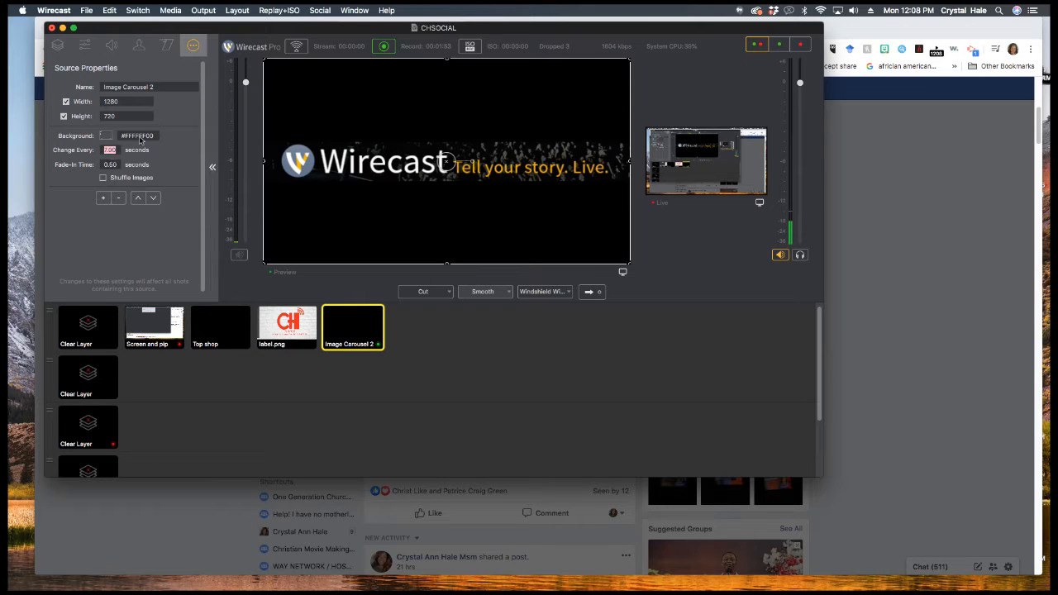
{"action": "left_click", "coordinate": [105, 151]}
{"action": "double_click", "coordinate": [108, 151]}
{"action": "type", "text": "17.50"}
- Add the Shift Prayer Revival flyer and unnamed.jpg from the saltt slates folder to the carousel
{"action": "left_click", "coordinate": [102, 197]}
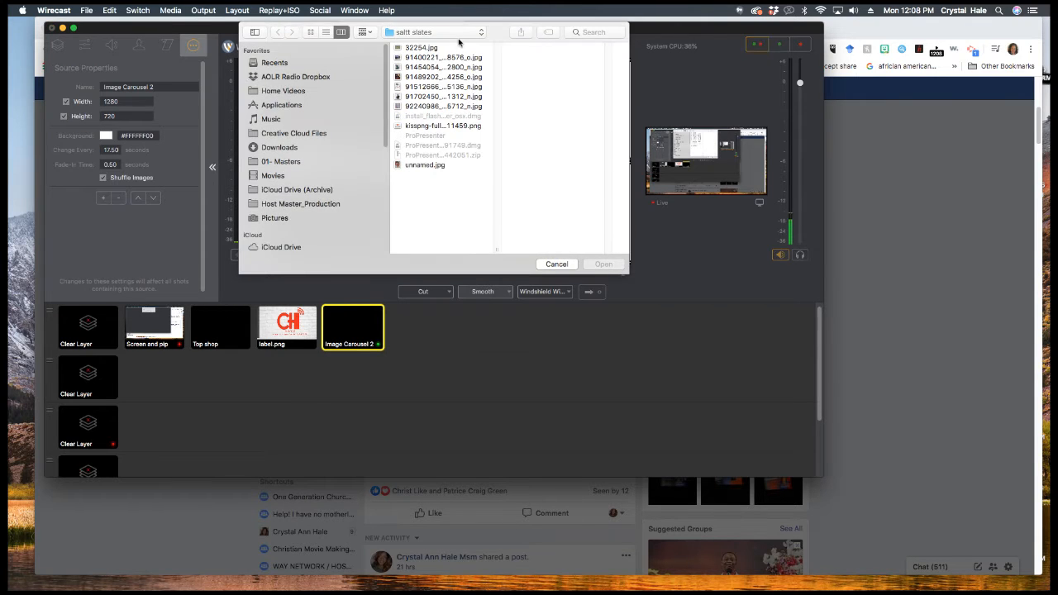
{"action": "left_click", "coordinate": [446, 57]}
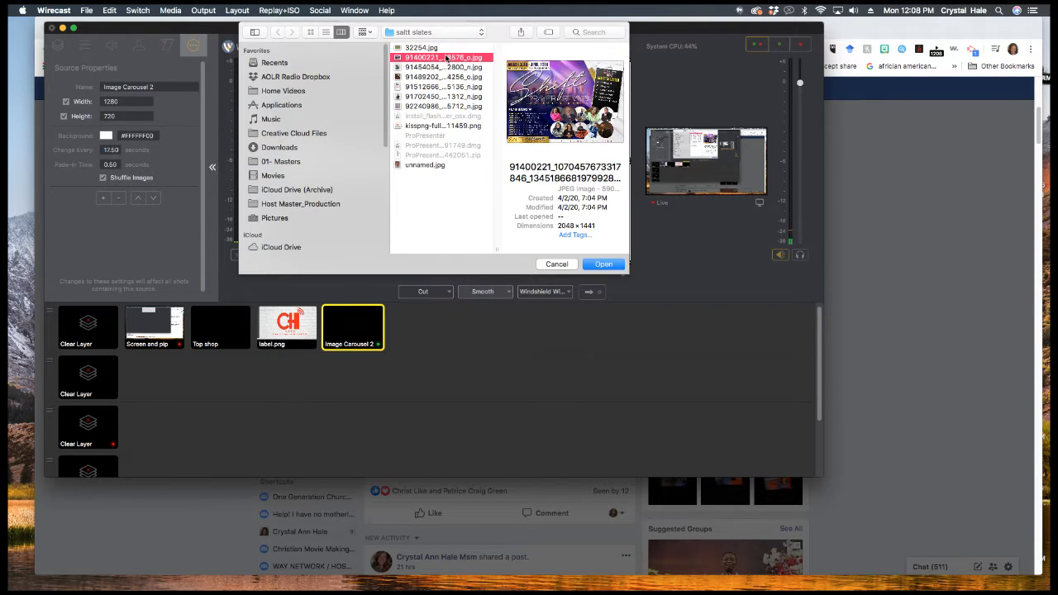
{"action": "left_click", "coordinate": [601, 264]}
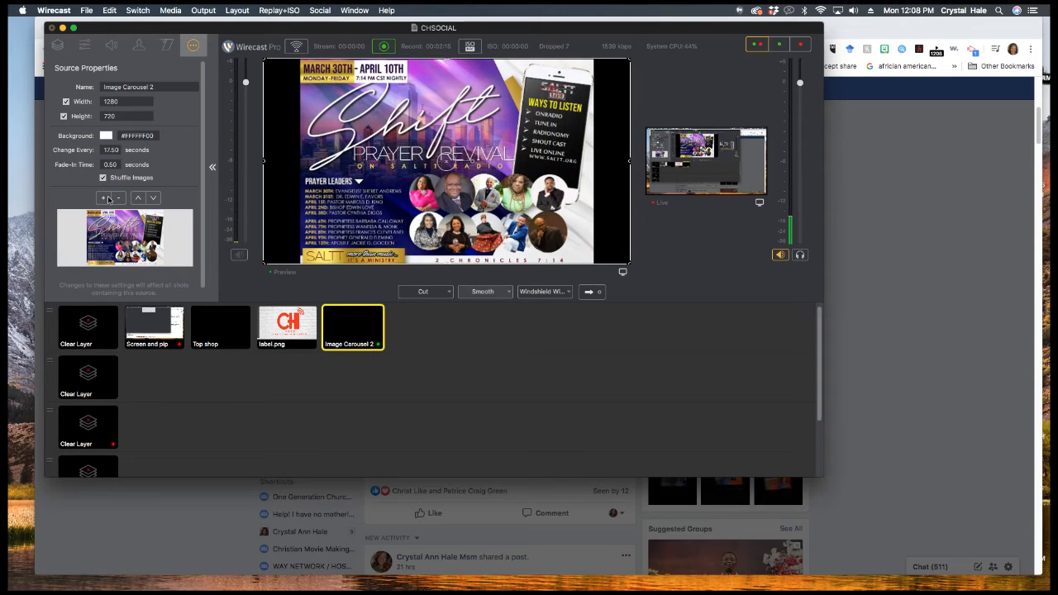
{"action": "left_click", "coordinate": [105, 198]}
{"action": "left_click", "coordinate": [425, 164]}
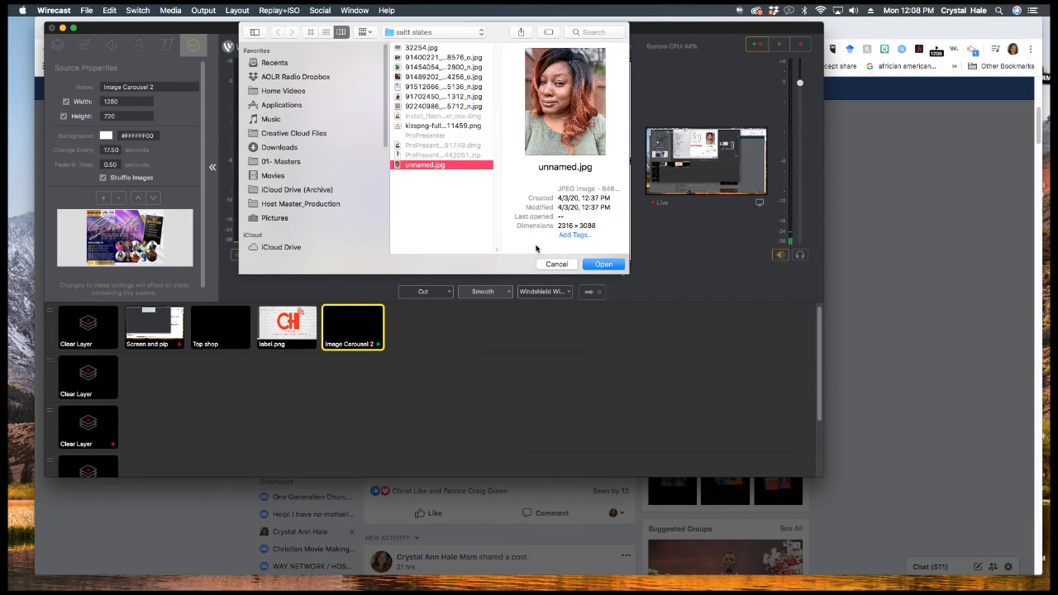
{"action": "left_click", "coordinate": [601, 265]}
- Add a portrait photo to the carousel, choosing the woman's photo instead of the man's
{"action": "left_click", "coordinate": [103, 198]}
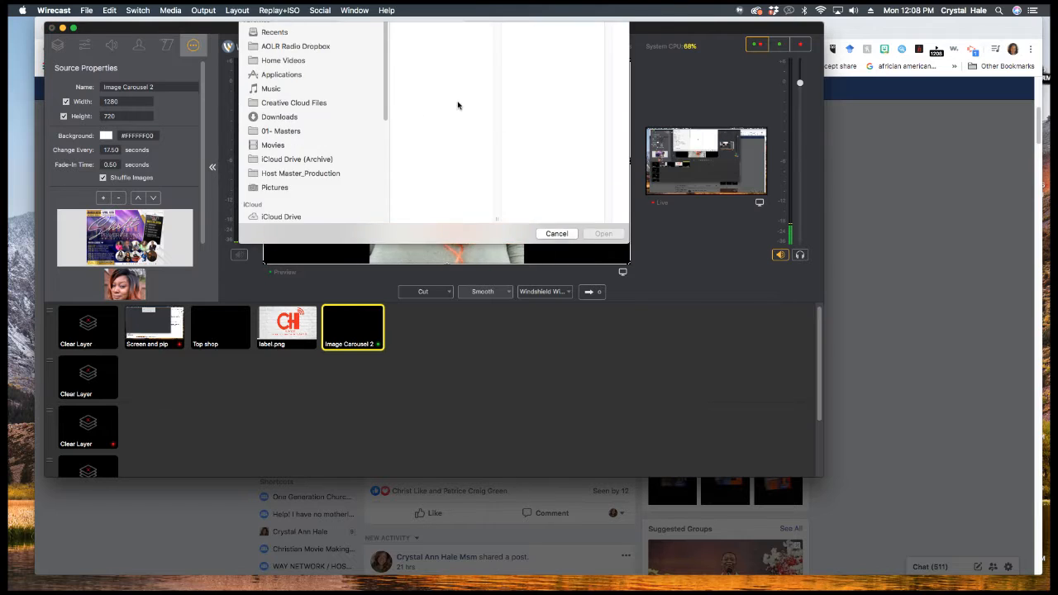
{"action": "left_click", "coordinate": [433, 87]}
{"action": "left_click", "coordinate": [429, 96]}
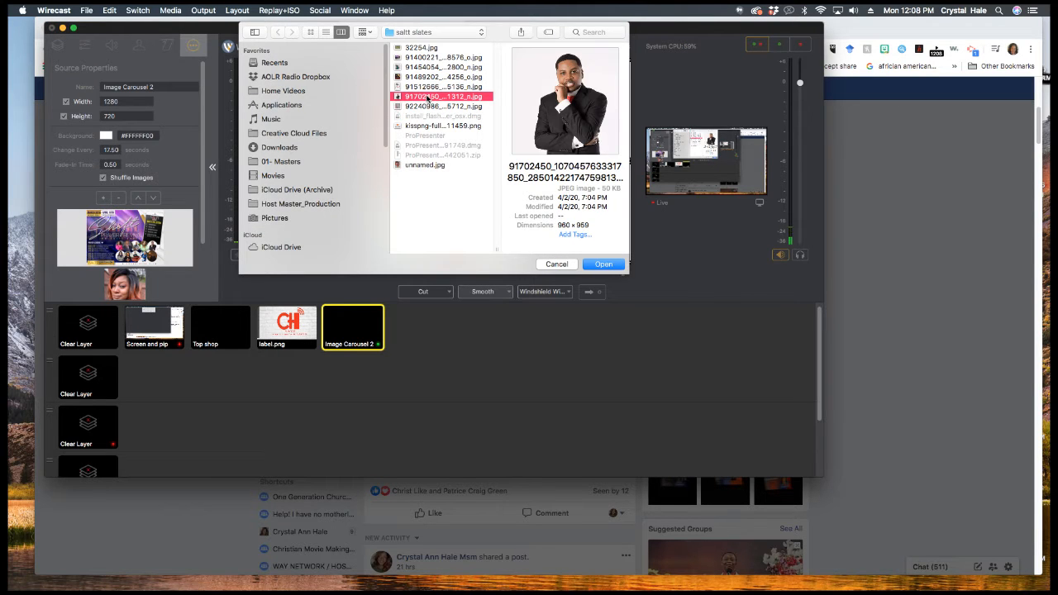
{"action": "left_click", "coordinate": [608, 264]}
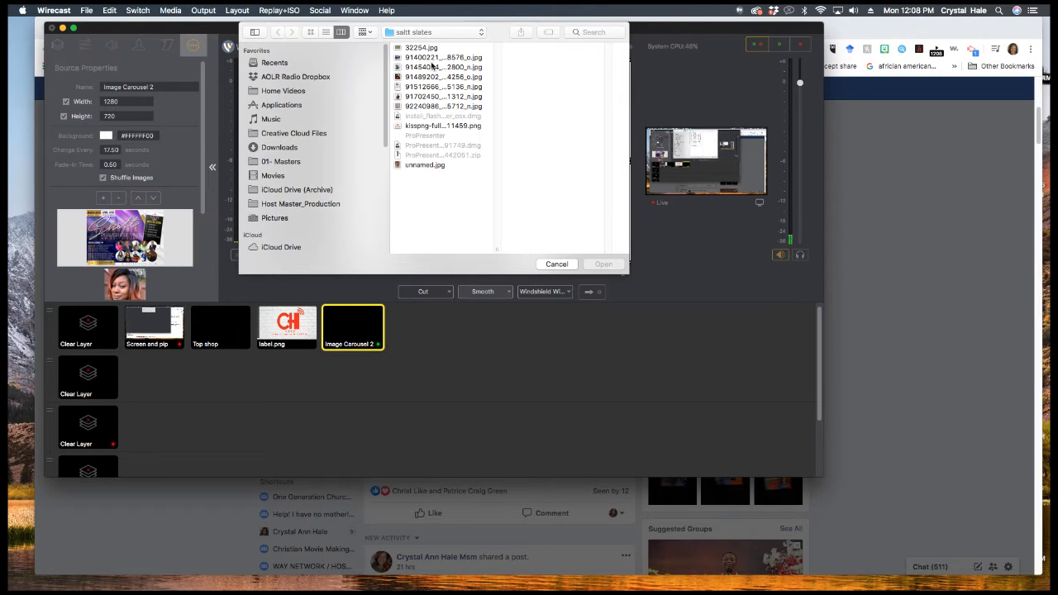
{"action": "left_click", "coordinate": [426, 97]}
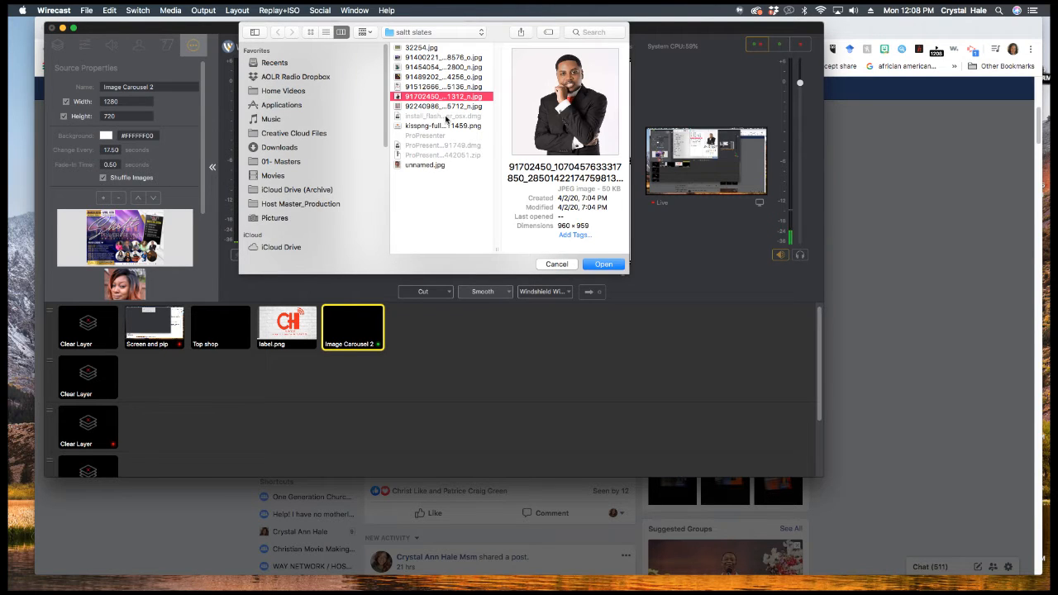
{"action": "left_click", "coordinate": [431, 67]}
{"action": "left_click", "coordinate": [602, 266]}
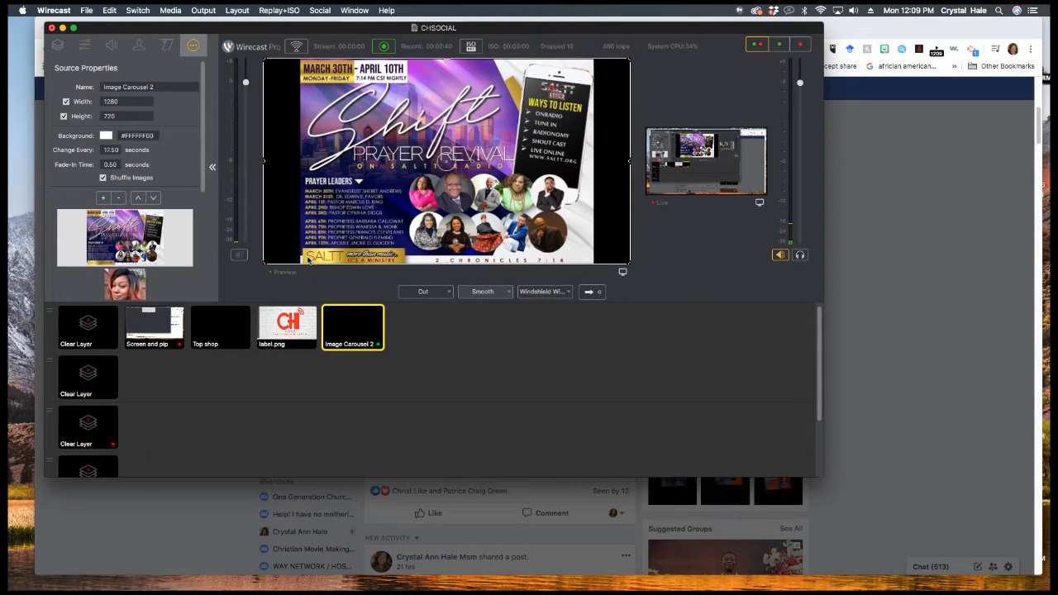
- Preview the Screen and pip, Top shop camera and label.png shots, then return to Image Carousel 2
{"action": "left_click", "coordinate": [178, 325]}
{"action": "left_click", "coordinate": [218, 326]}
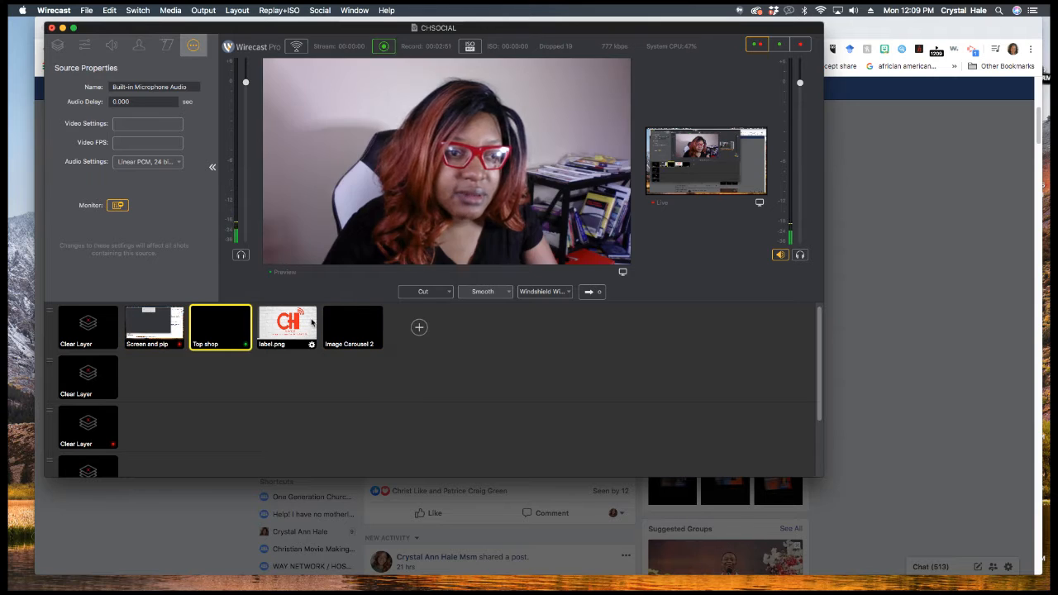
{"action": "left_click", "coordinate": [311, 322]}
{"action": "left_click", "coordinate": [343, 326]}
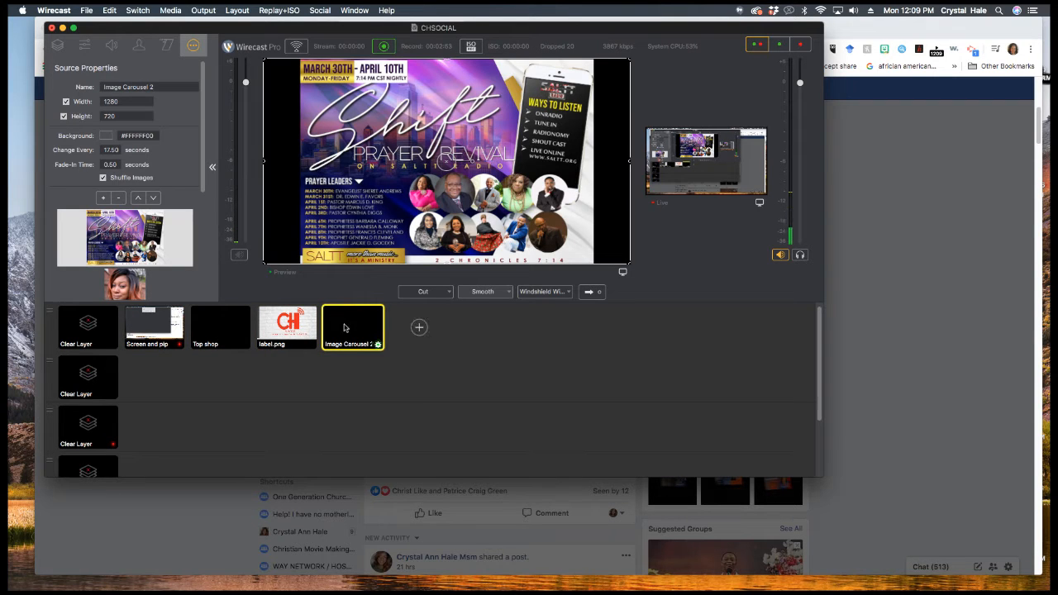
- Add a Built-in Microphone Audio layer to the carousel shot and reopen the Add Layer source list
{"action": "left_click", "coordinate": [58, 46]}
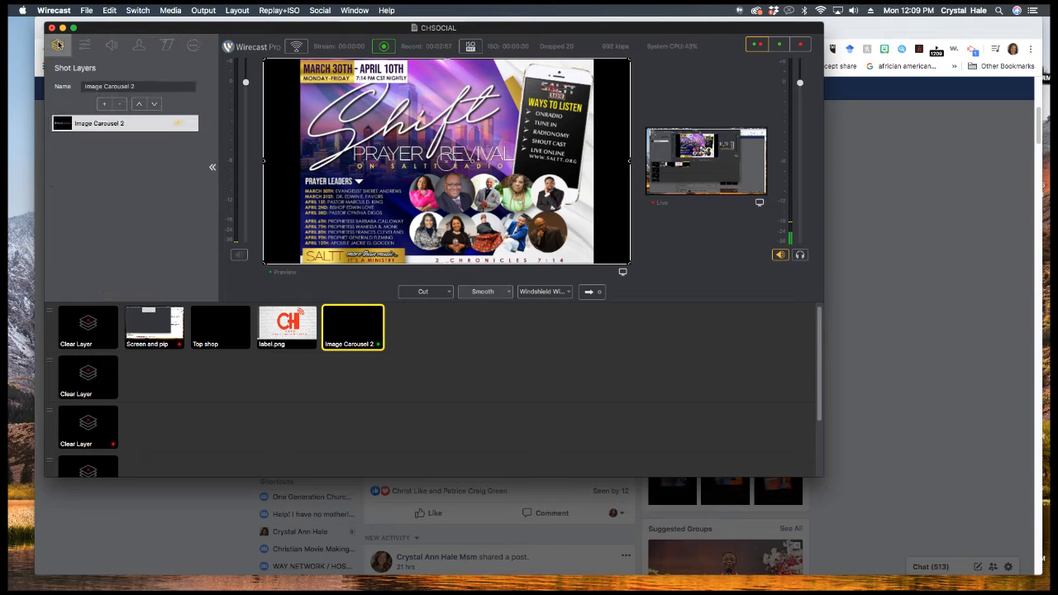
{"action": "left_click", "coordinate": [104, 103]}
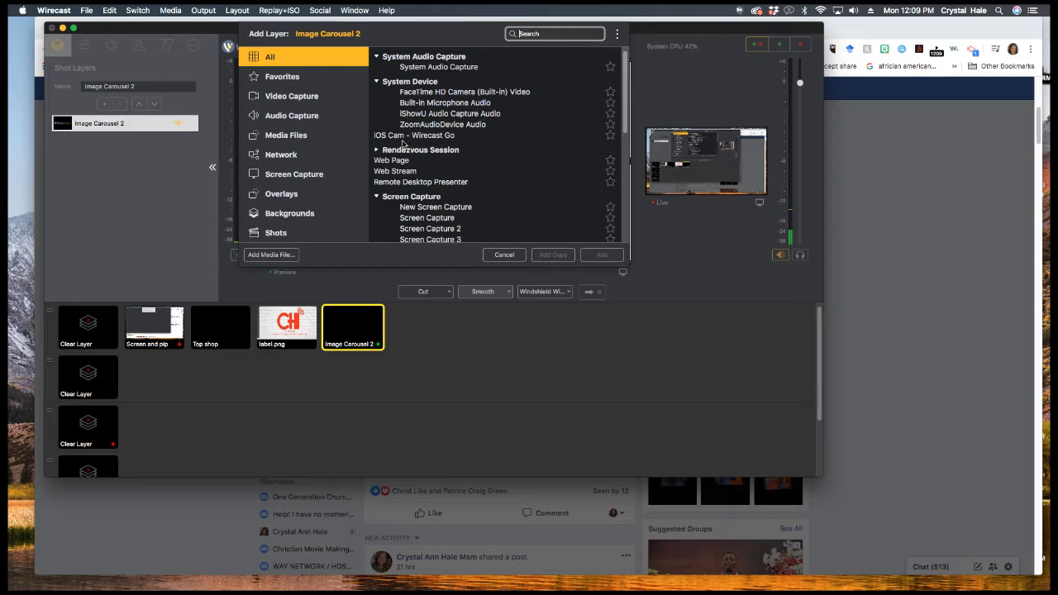
{"action": "left_click", "coordinate": [445, 102]}
{"action": "left_click", "coordinate": [602, 255]}
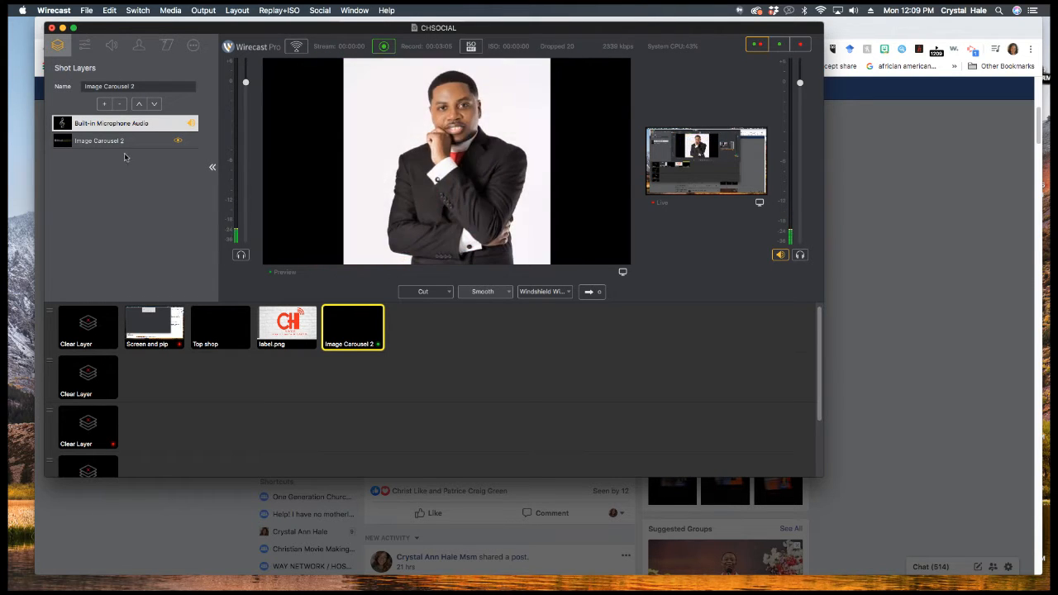
{"action": "left_click", "coordinate": [85, 46]}
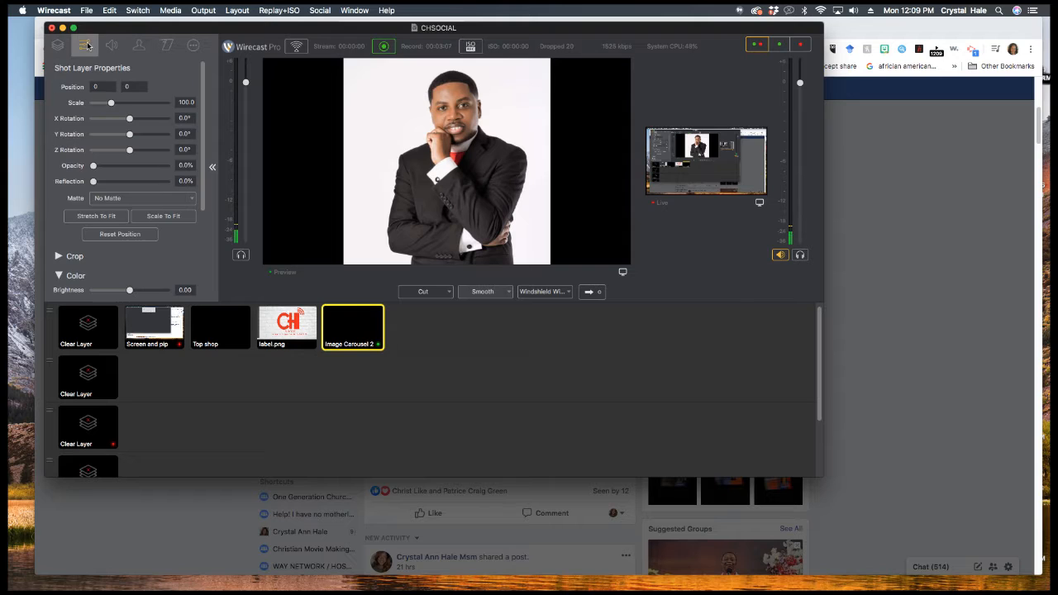
{"action": "left_click", "coordinate": [60, 46]}
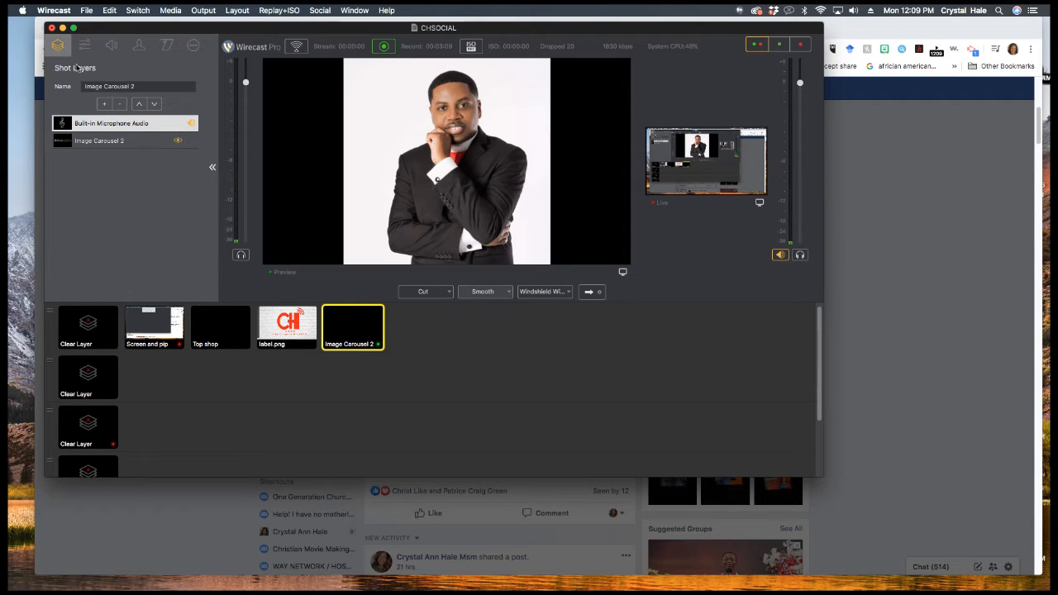
{"action": "left_click", "coordinate": [103, 105]}
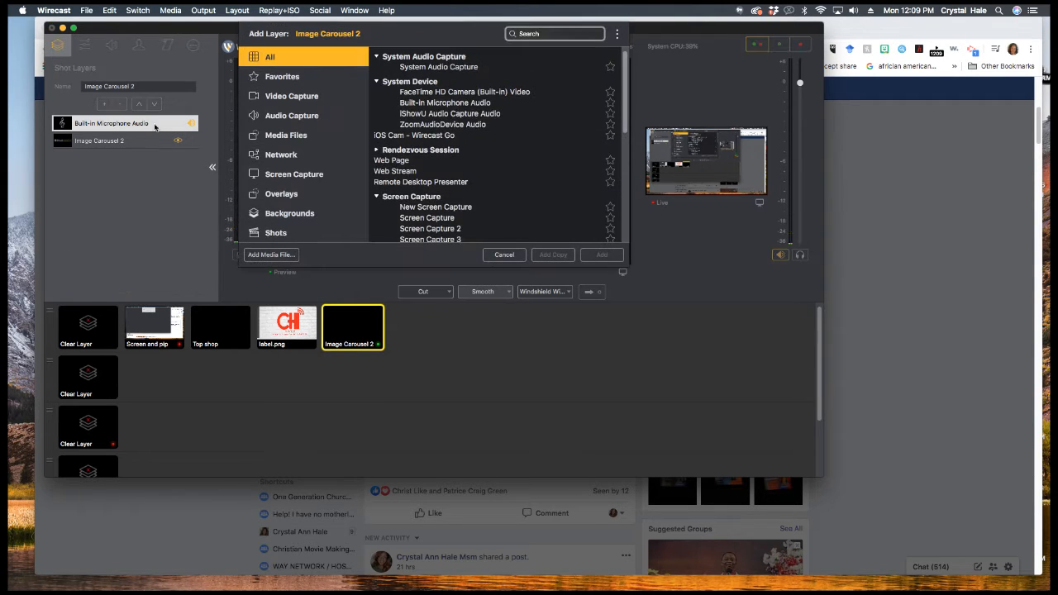
- Add a New Screen Capture layer, move it to the bottom beneath the carousel, and hide its video
{"action": "left_click", "coordinate": [328, 173]}
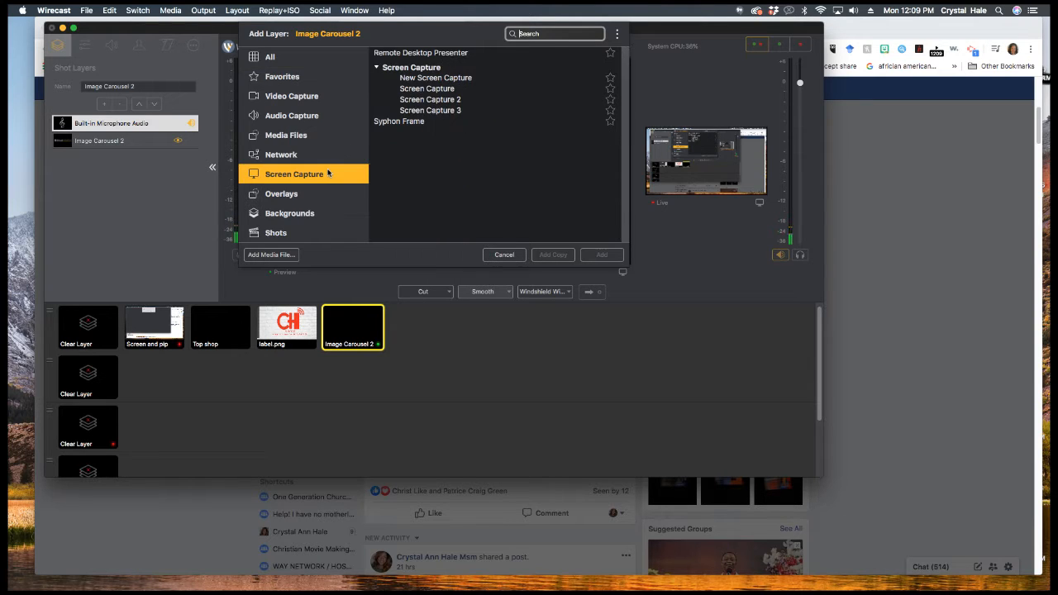
{"action": "left_click", "coordinate": [453, 78]}
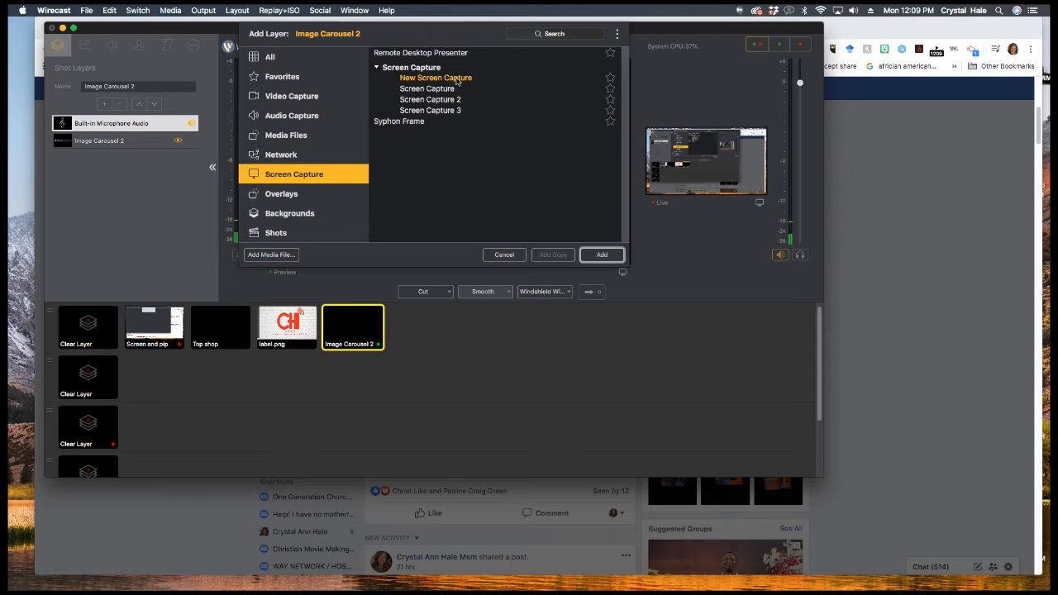
{"action": "left_click", "coordinate": [604, 255]}
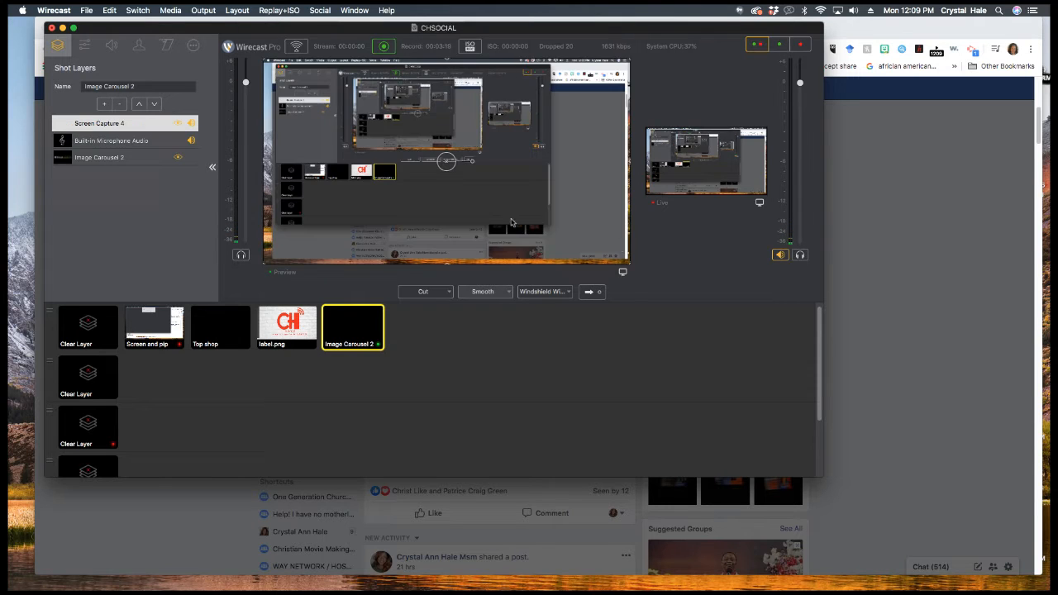
{"action": "left_click", "coordinate": [160, 105]}
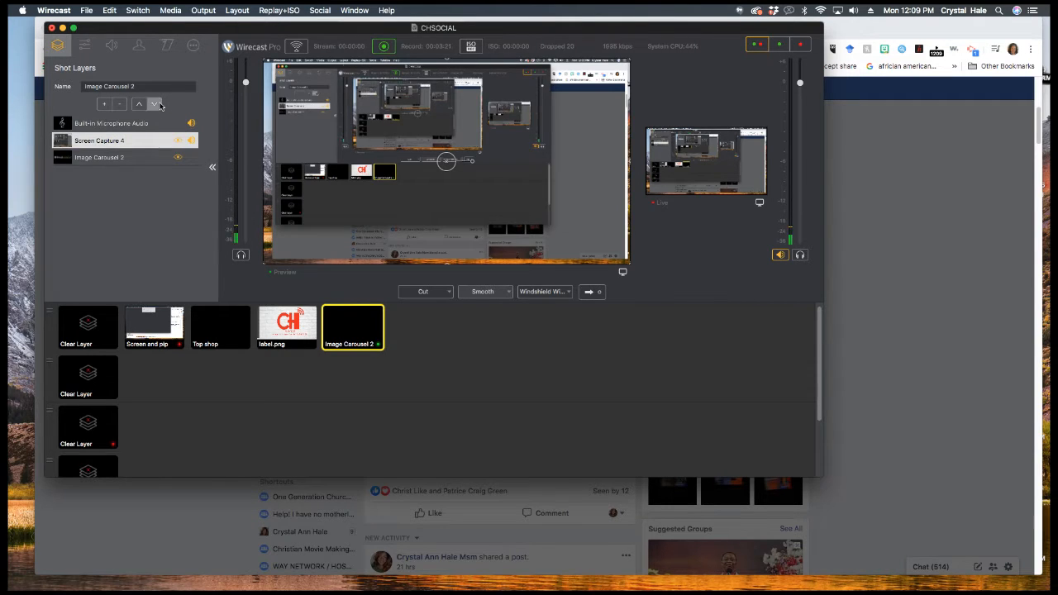
{"action": "left_click", "coordinate": [160, 106]}
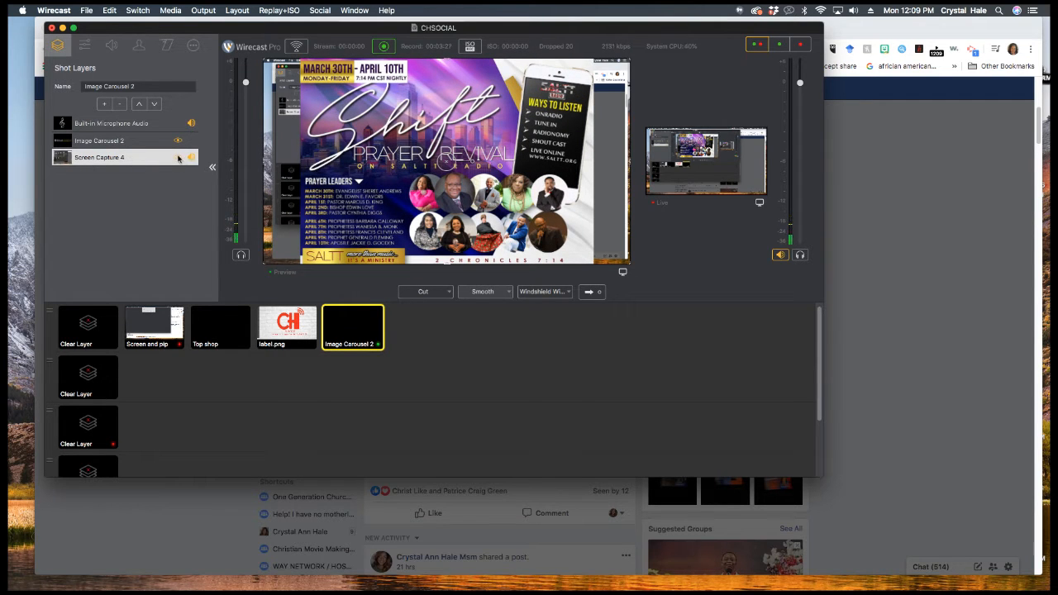
{"action": "left_click", "coordinate": [178, 157]}
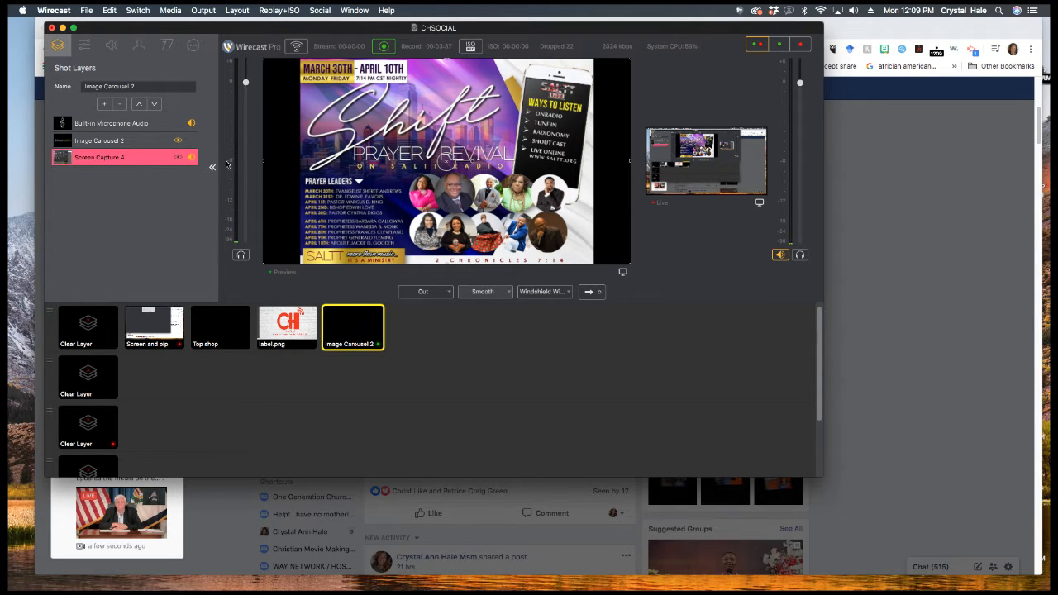
- In Chrome, close the Facebook group tab and confirm leaving the page
{"action": "left_click", "coordinate": [881, 169]}
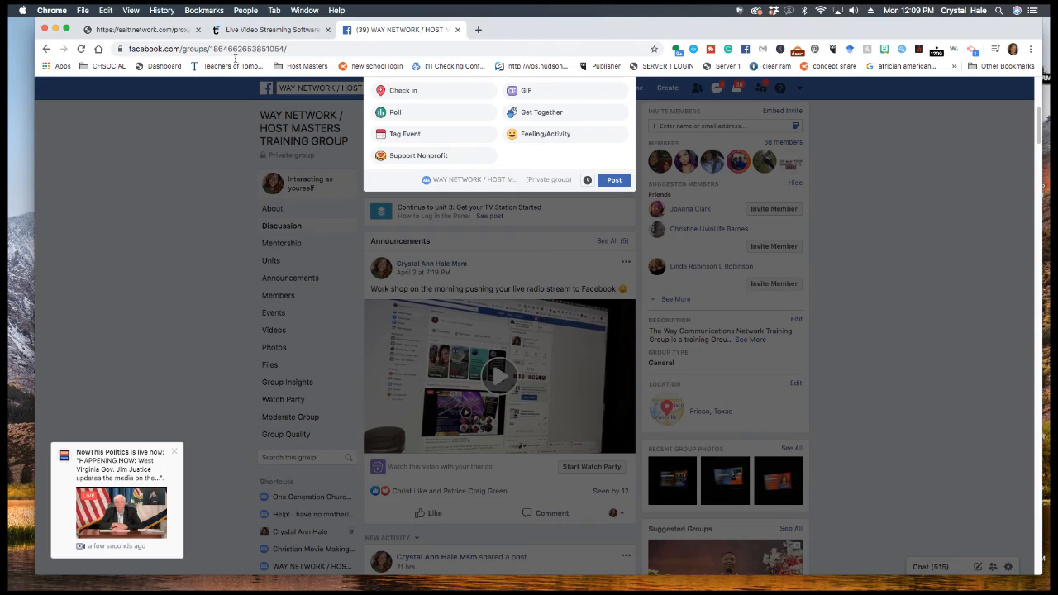
{"action": "left_click", "coordinate": [269, 29]}
{"action": "left_click", "coordinate": [409, 29]}
{"action": "left_click", "coordinate": [457, 29]}
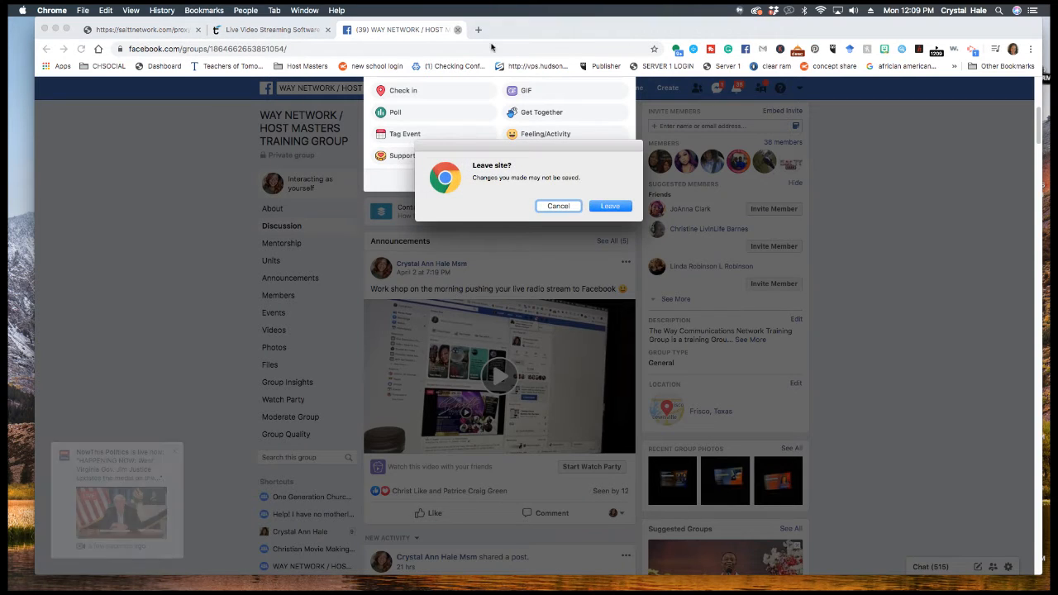
{"action": "left_click", "coordinate": [610, 206]}
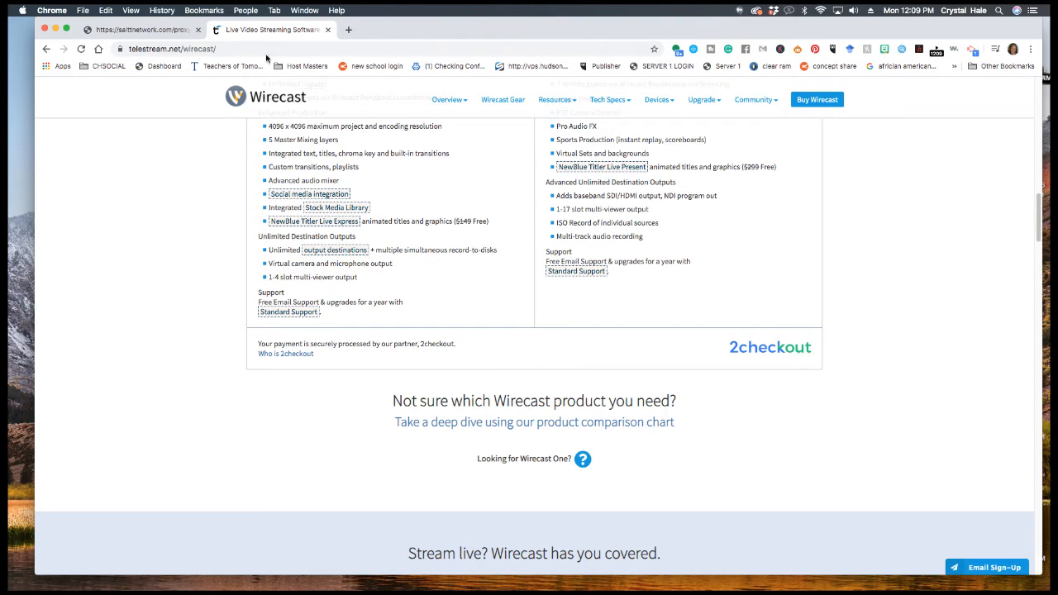
- Load the salttnetwork.com:2199 Centova Cast login page from the address bar
{"action": "left_click", "coordinate": [268, 49]}
{"action": "type", "text": "cast"}
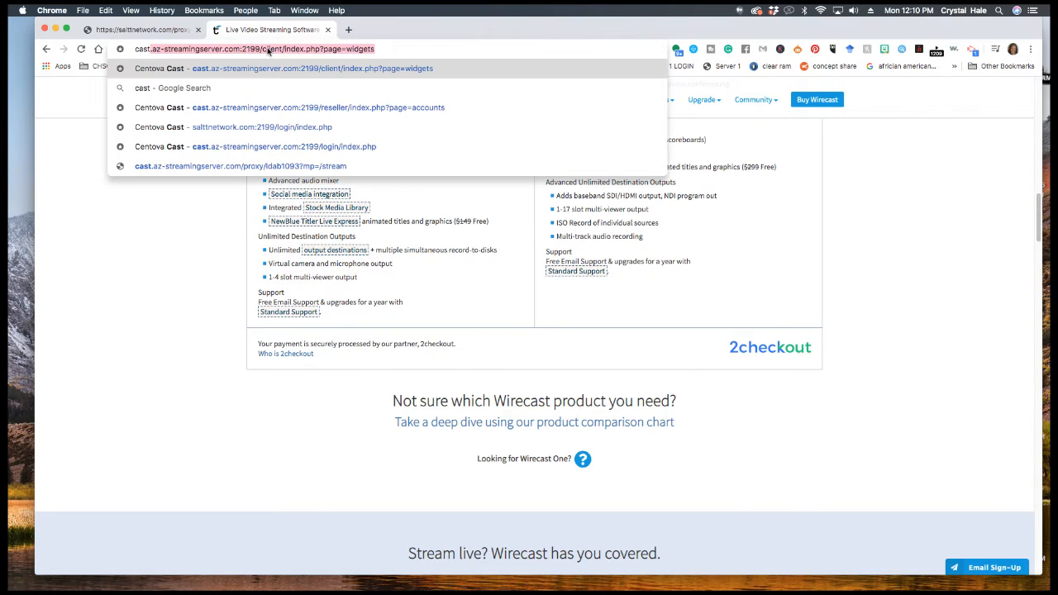
{"action": "key", "text": "BackSpace"}
{"action": "key", "text": "BackSpace"}
{"action": "key", "text": "BackSpace"}
{"action": "key", "text": "BackSpace"}
{"action": "key", "text": "BackSpace"}
{"action": "type", "text": "sal"}
{"action": "key", "text": "Return"}
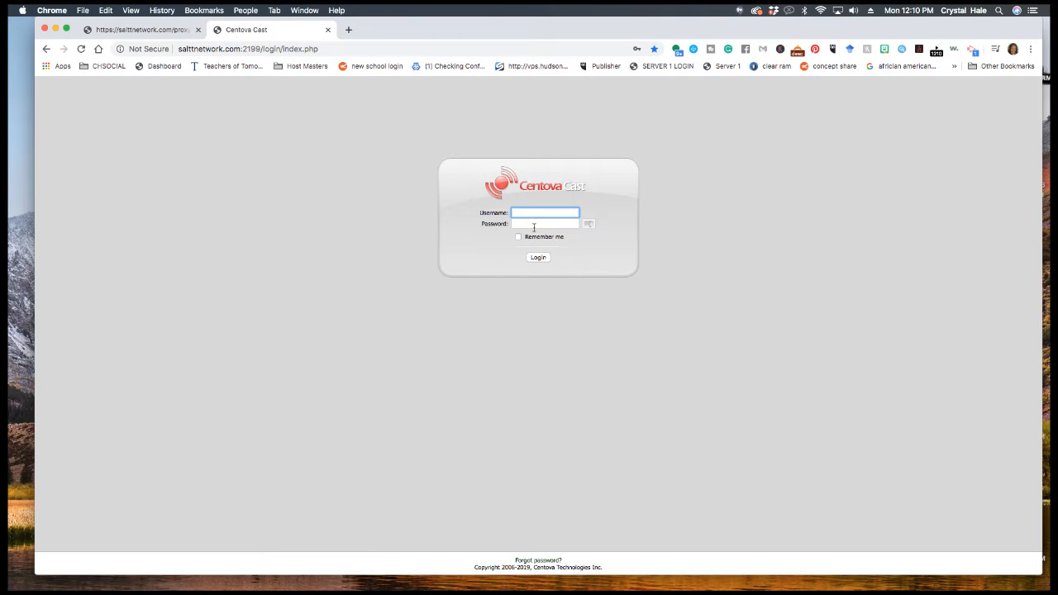
- Log in with Chrome's saved credentials and open Quick Links for the S.A.L.T.T Radio account
{"action": "left_click", "coordinate": [534, 216]}
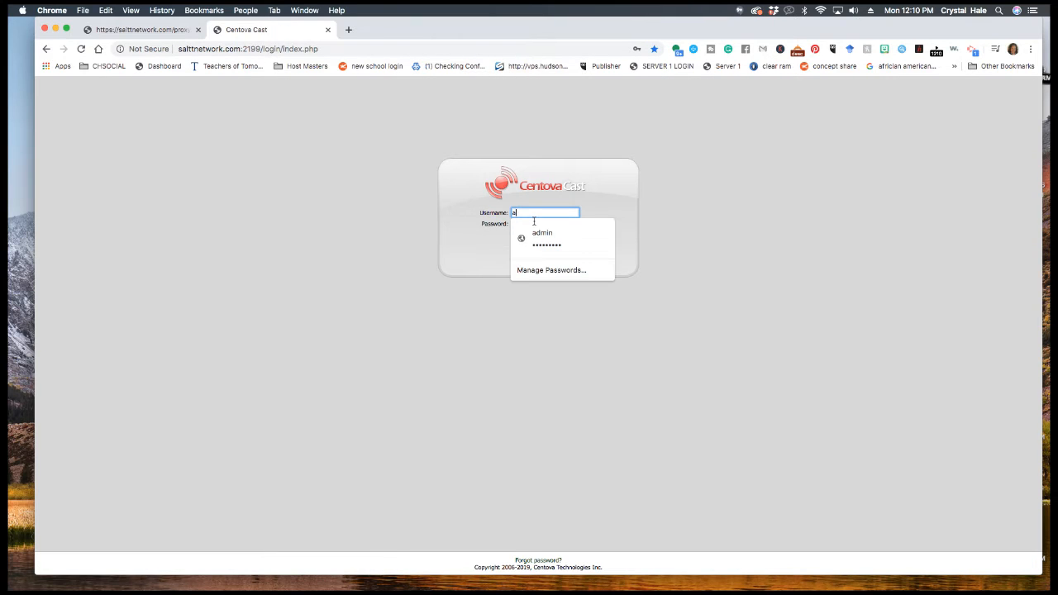
{"action": "left_click", "coordinate": [538, 232]}
{"action": "left_click", "coordinate": [547, 258]}
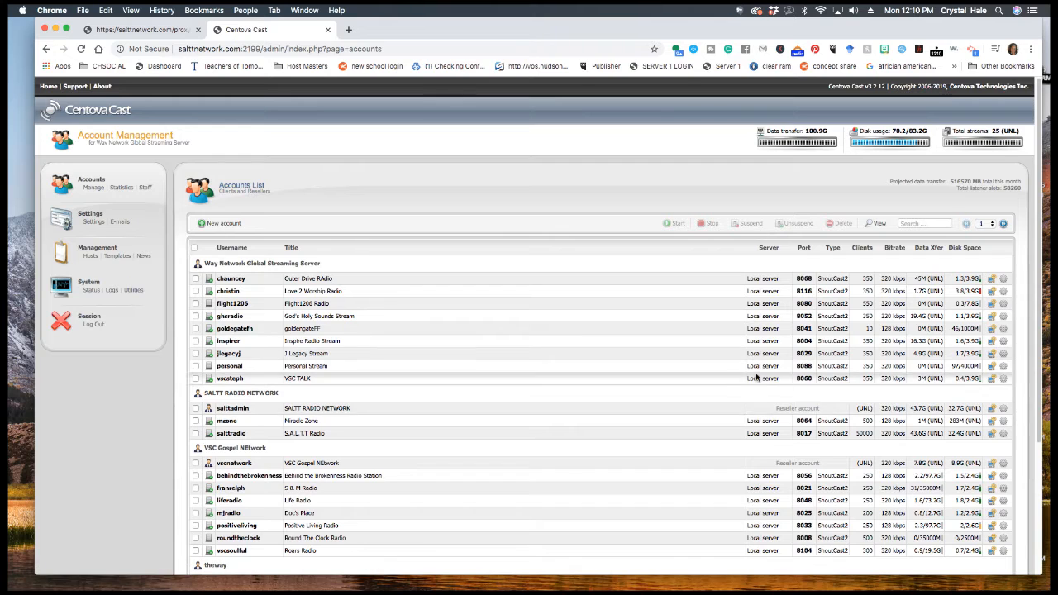
{"action": "left_click", "coordinate": [993, 434]}
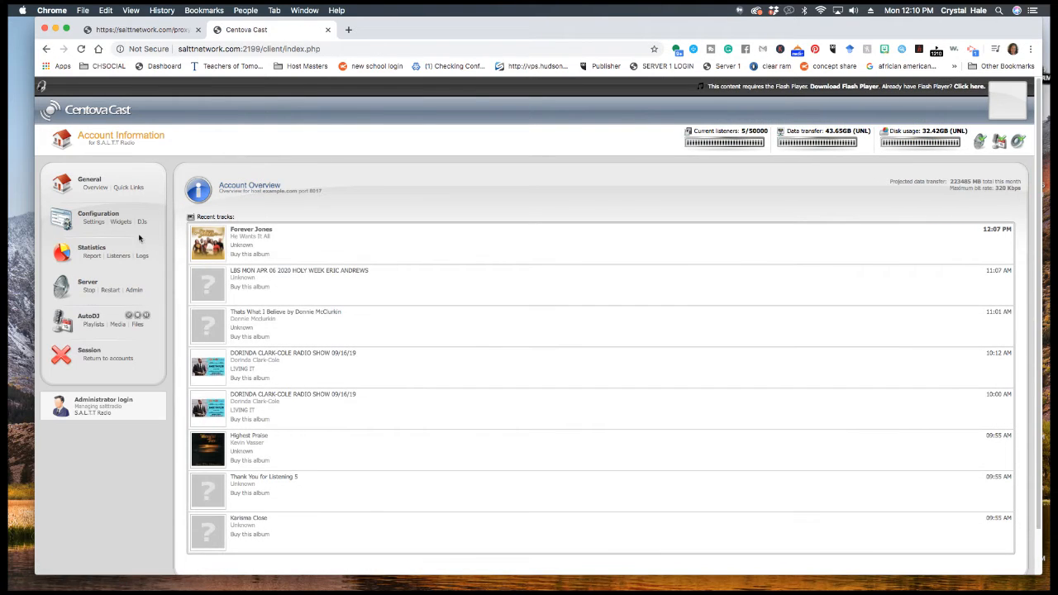
{"action": "left_click", "coordinate": [129, 187]}
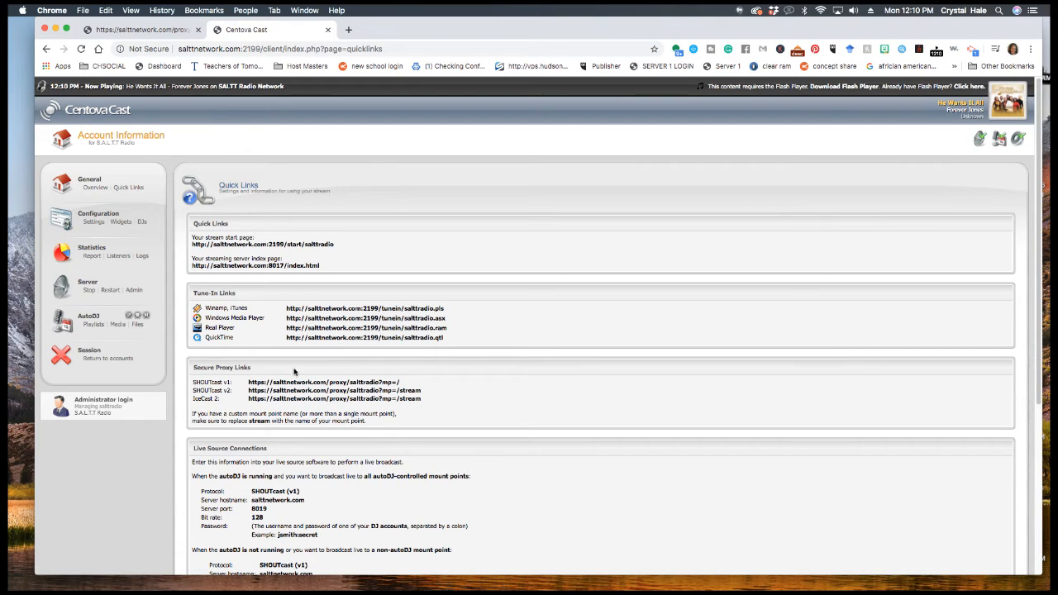
- Copy the link address of the SHOUTcast v2 secure proxy stream
{"action": "left_click_drag", "start_coordinate": [247, 390], "coordinate": [423, 400]}
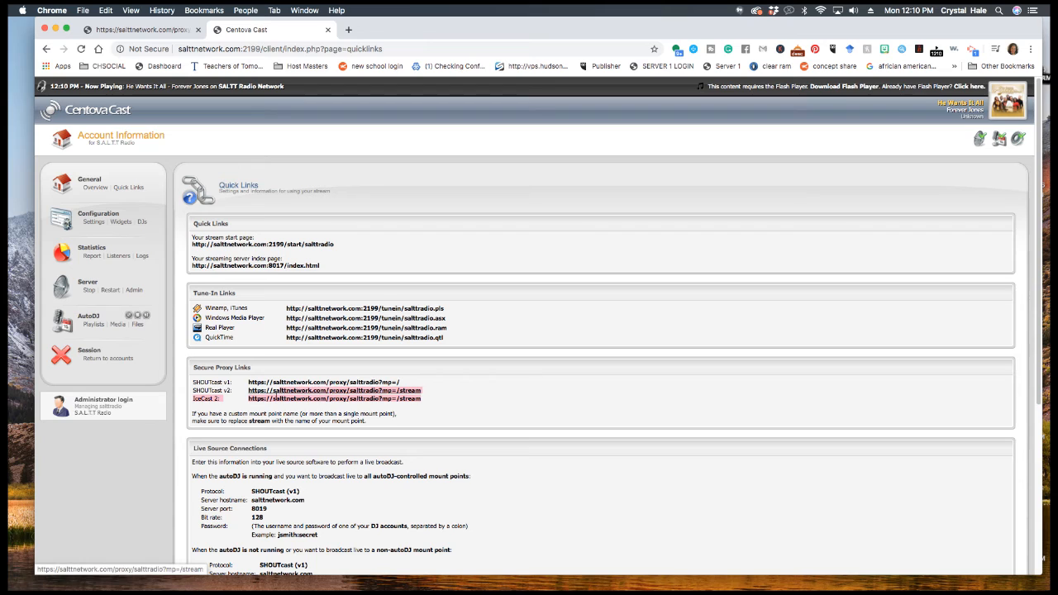
{"action": "left_click", "coordinate": [547, 393]}
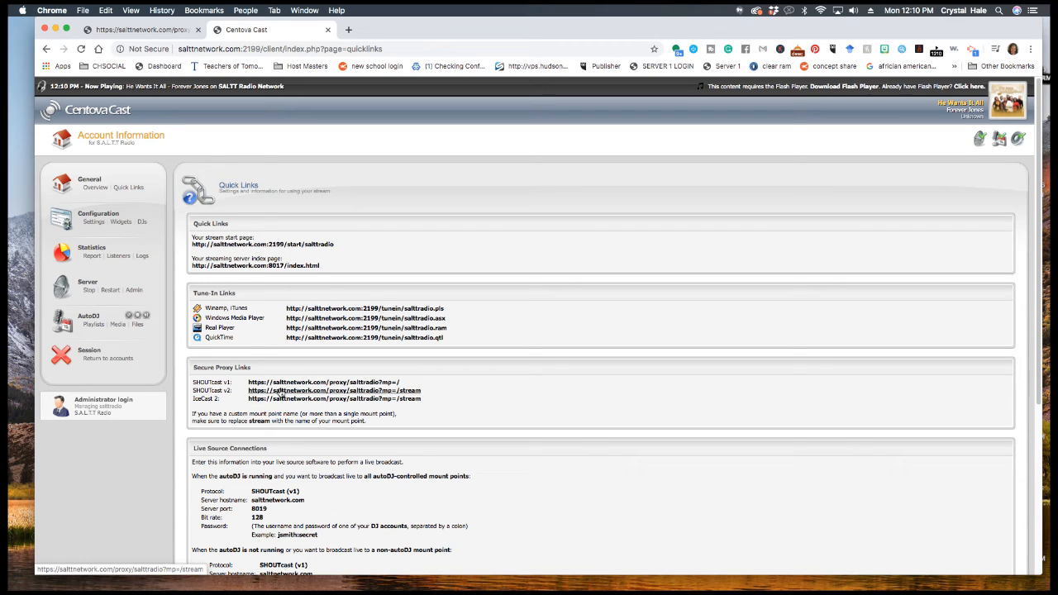
{"action": "triple_click", "coordinate": [419, 396]}
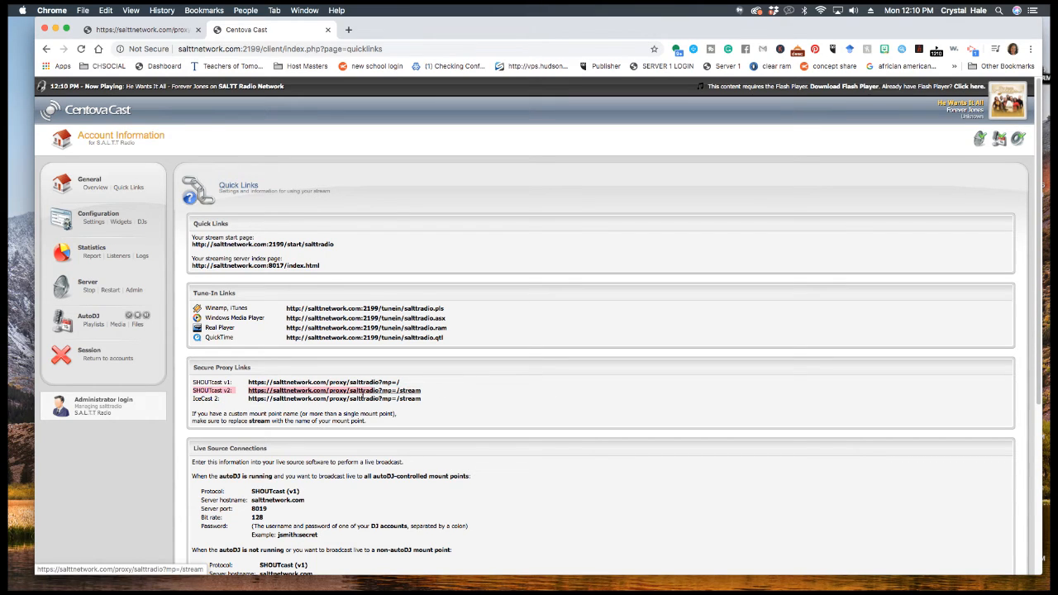
{"action": "left_click", "coordinate": [433, 394]}
{"action": "left_click_drag", "start_coordinate": [425, 395], "coordinate": [385, 394]}
{"action": "left_click", "coordinate": [428, 395]}
{"action": "left_click", "coordinate": [243, 387]}
{"action": "left_click_drag", "start_coordinate": [244, 388], "coordinate": [420, 388]}
{"action": "key", "text": "cmd+c"}
{"action": "right_click", "coordinate": [420, 387]}
{"action": "left_click", "coordinate": [462, 476]}
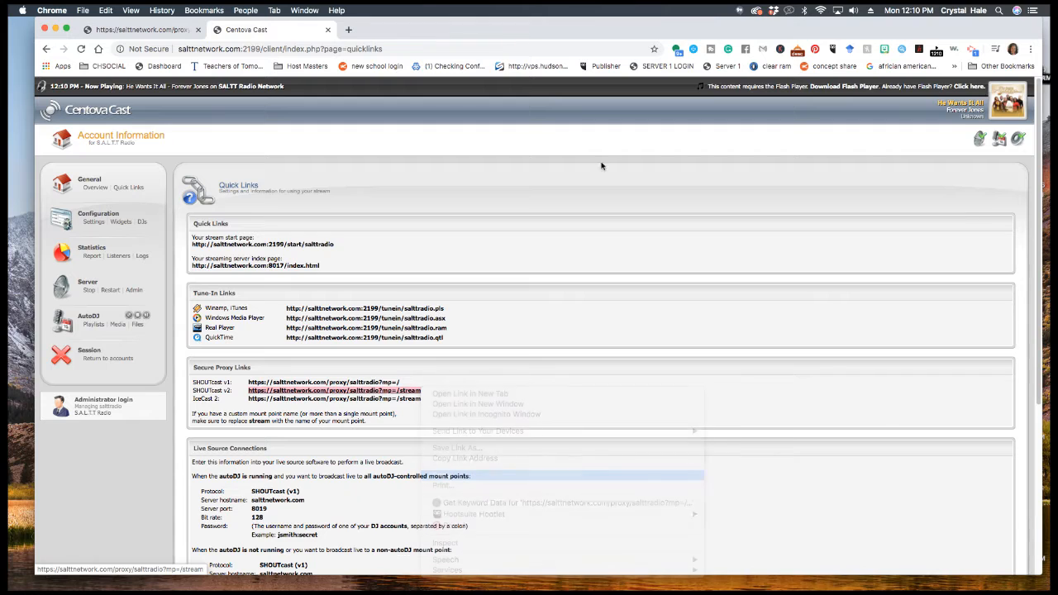
- Play the copied stream link in a new tab, mute the player, and return to Wirecast
{"action": "left_click", "coordinate": [182, 29]}
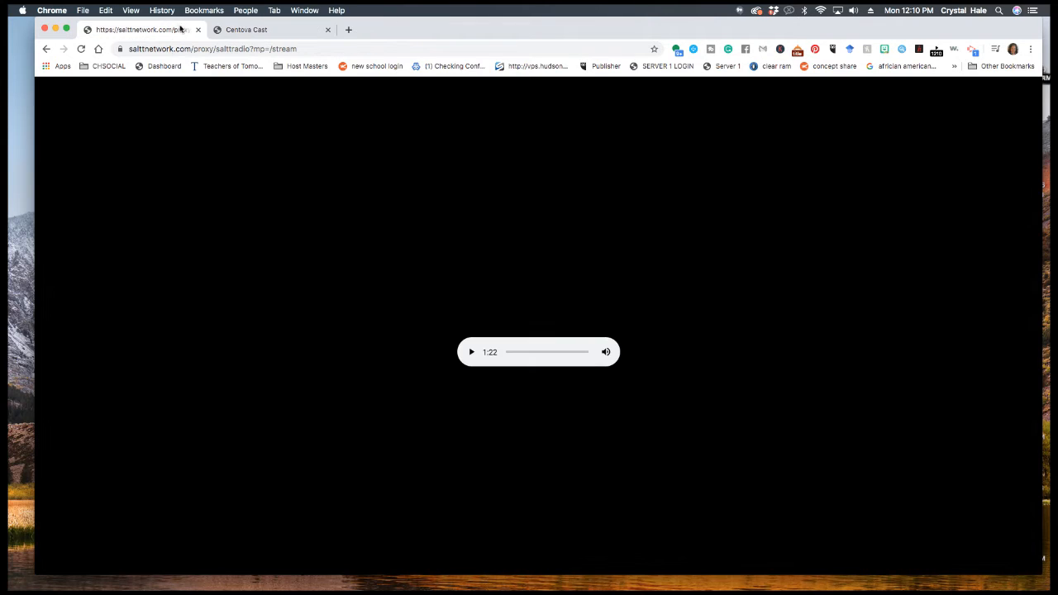
{"action": "left_click", "coordinate": [348, 30]}
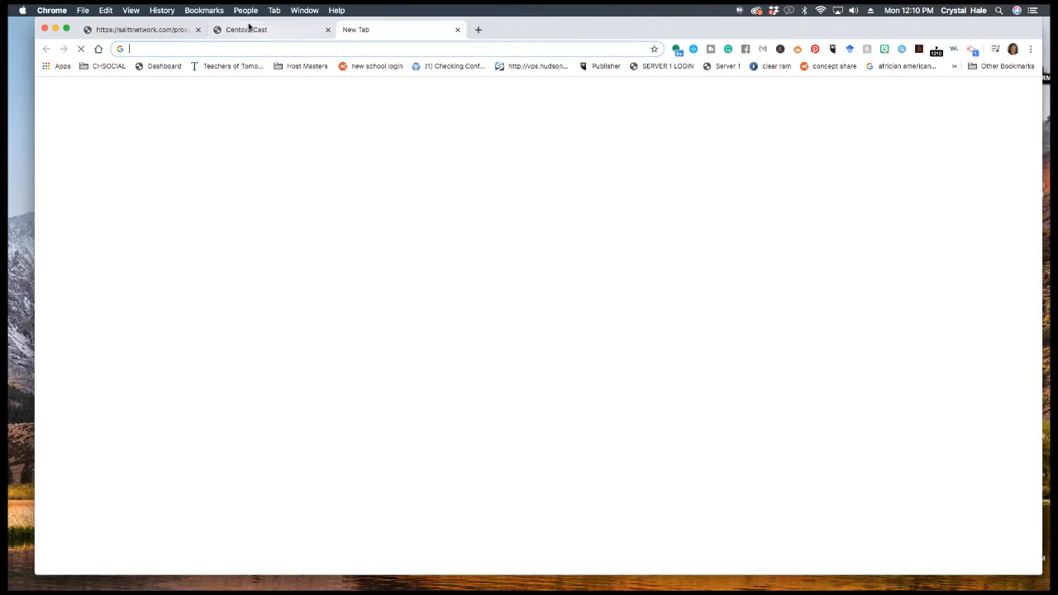
{"action": "left_click", "coordinate": [198, 30]}
{"action": "right_click", "coordinate": [228, 50]}
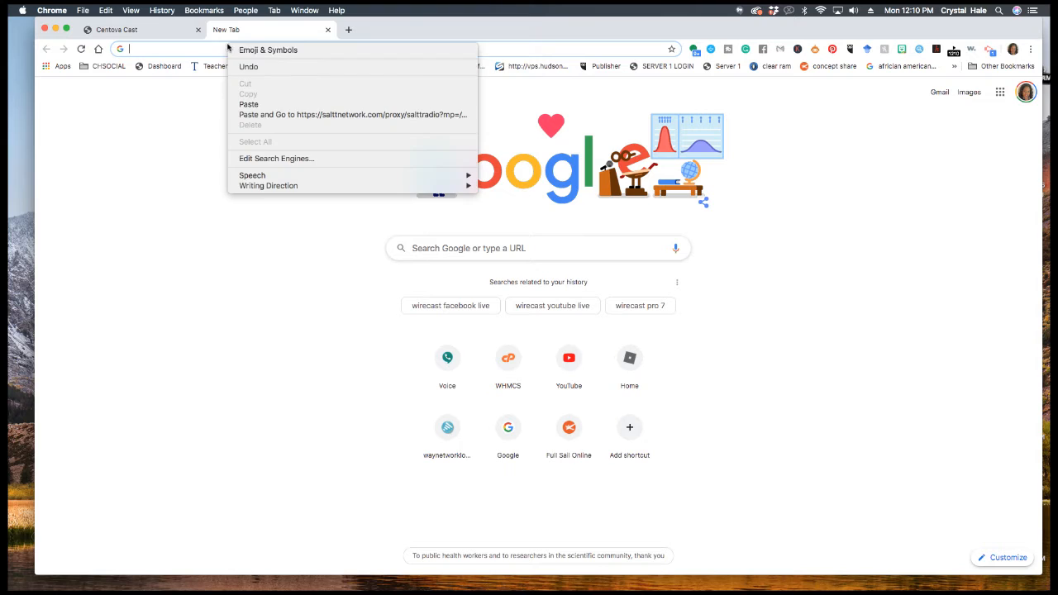
{"action": "left_click", "coordinate": [285, 104]}
{"action": "key", "text": "Return"}
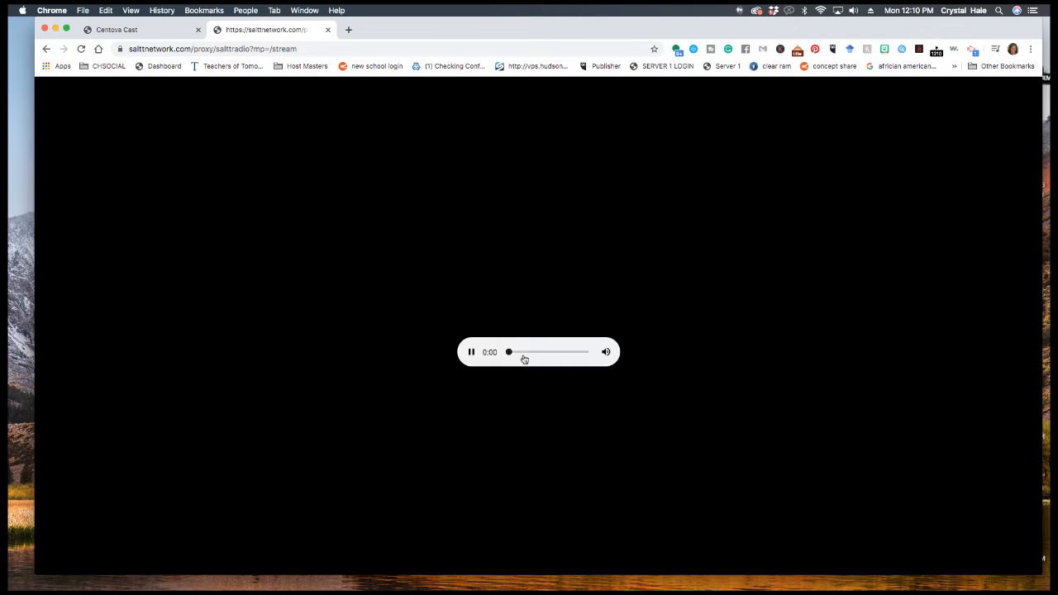
{"action": "left_click", "coordinate": [606, 352]}
{"action": "mouse_move", "coordinate": [212, 578]}
{"action": "left_click", "coordinate": [323, 577]}
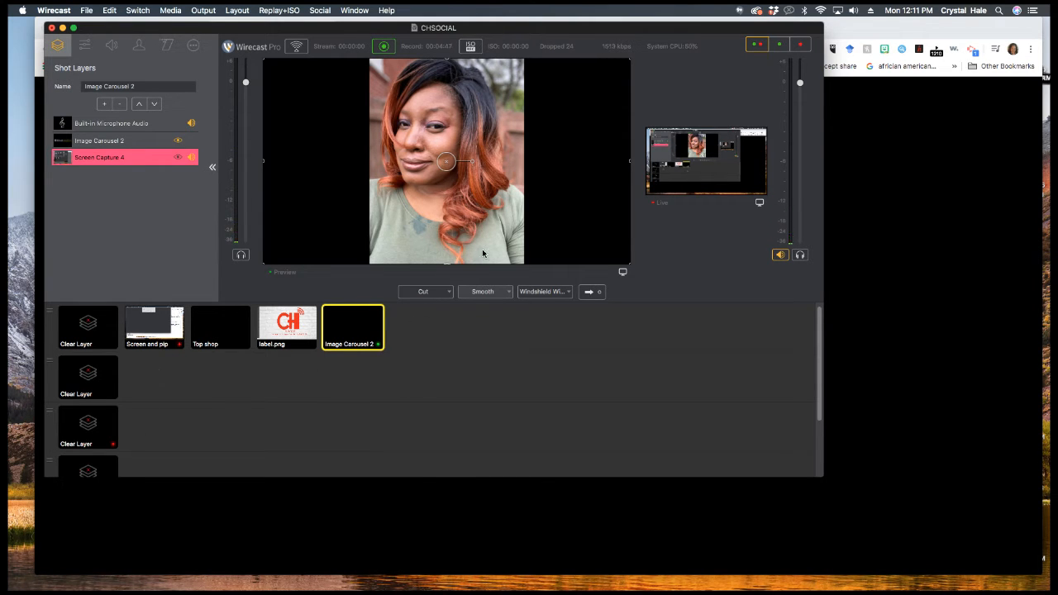
- Select the Image Carousel 2 shot, check the stream player in Chrome, and return to Wirecast
{"action": "left_click", "coordinate": [343, 326]}
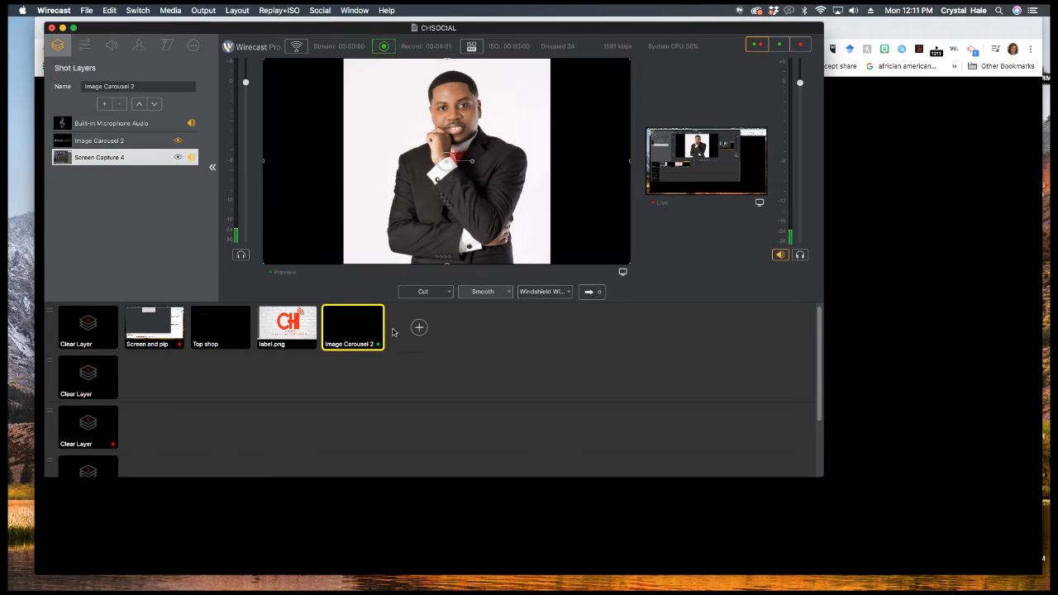
{"action": "left_click", "coordinate": [930, 276]}
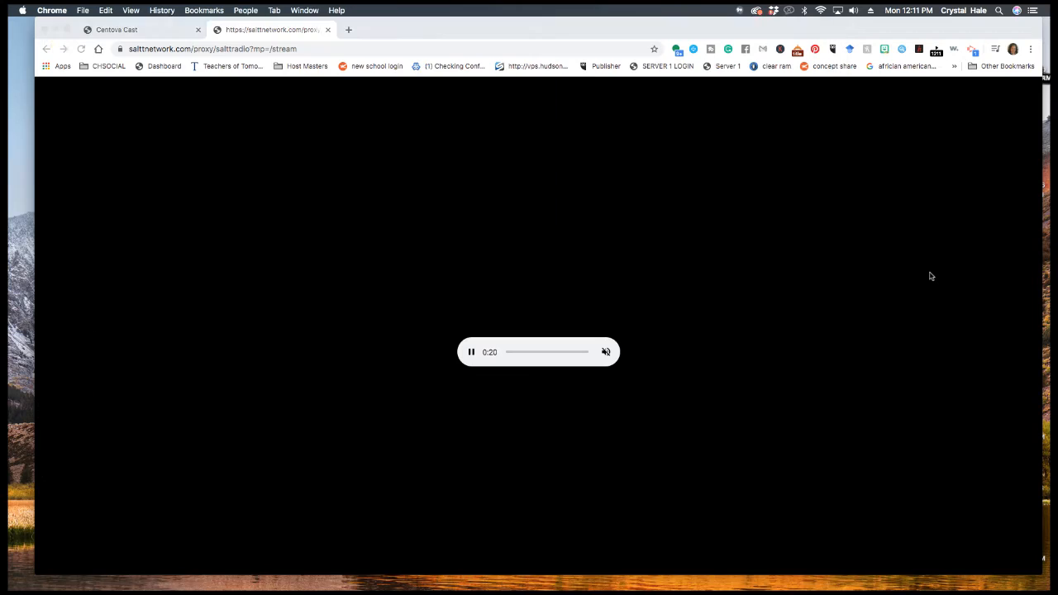
{"action": "mouse_move", "coordinate": [606, 355]}
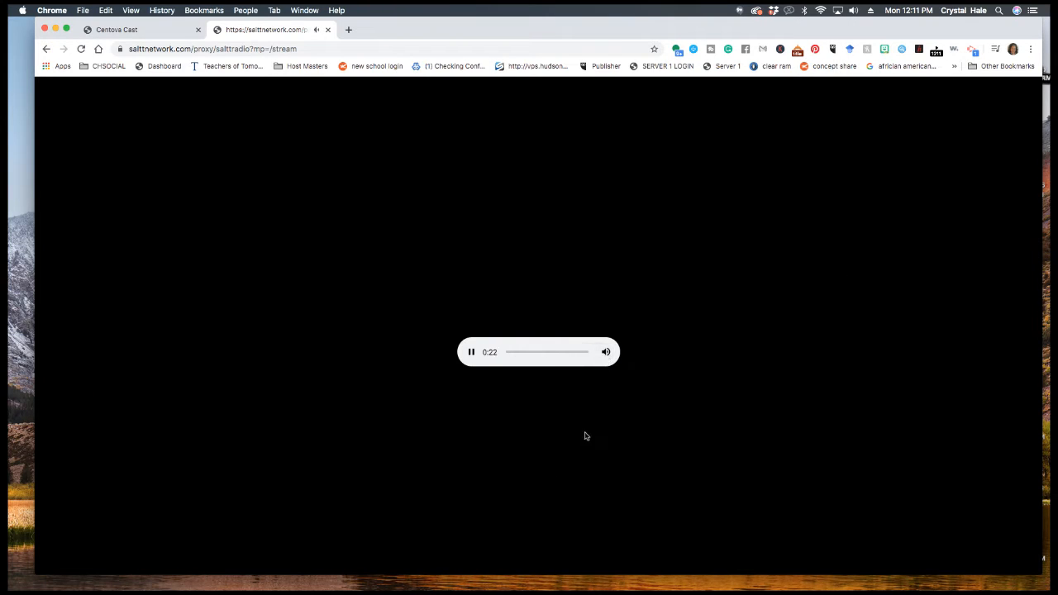
{"action": "mouse_move", "coordinate": [31, 579]}
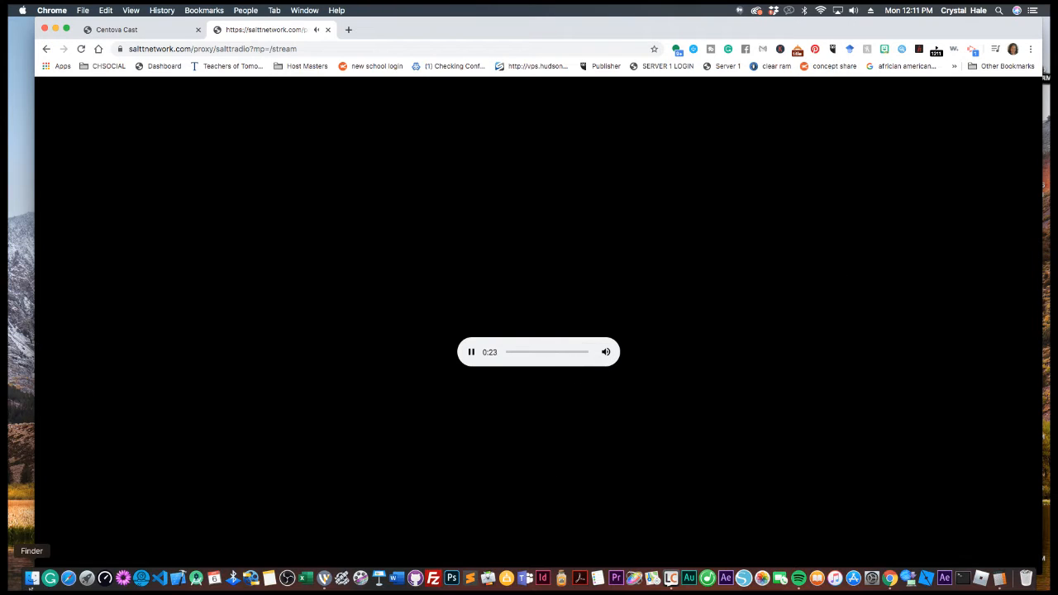
{"action": "left_click", "coordinate": [324, 578]}
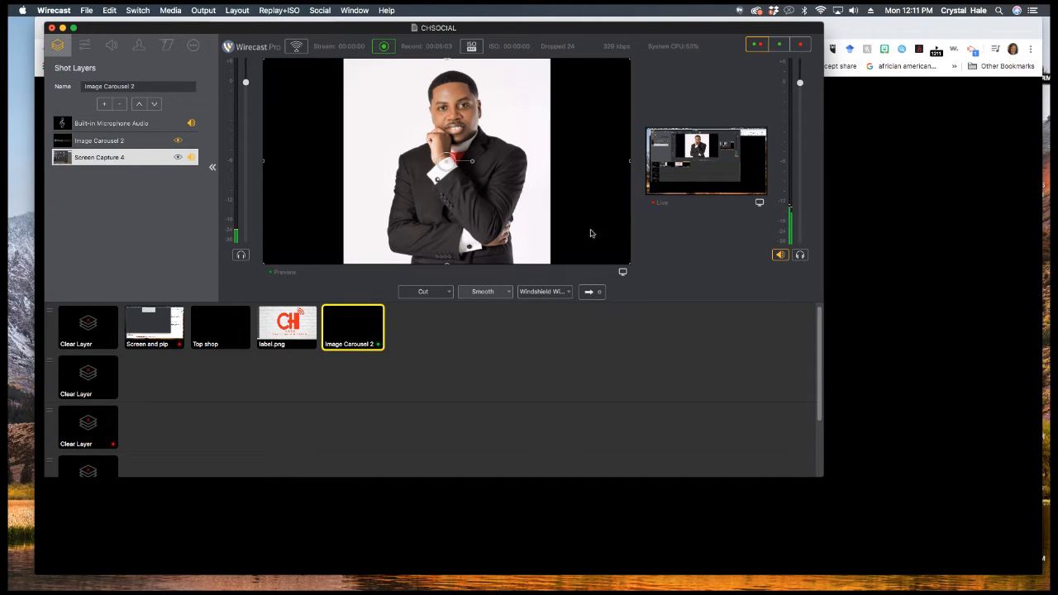
- Turn the Mac's output volume down to minimum and select the Screen Capture 4 layer
{"action": "left_click", "coordinate": [854, 10]}
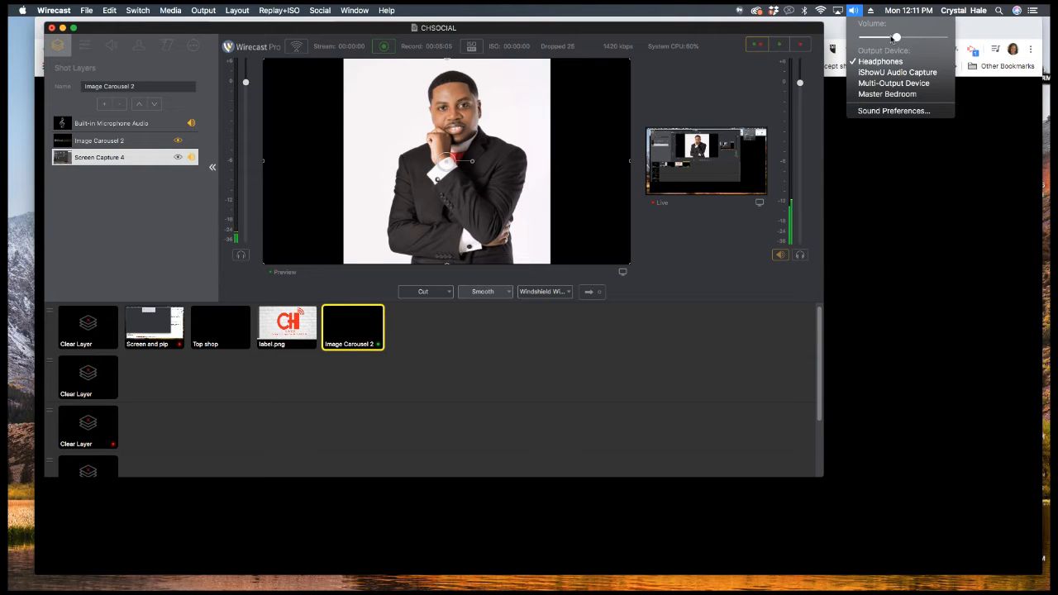
{"action": "mouse_move", "coordinate": [862, 38]}
{"action": "left_mouse_down"}
{"action": "mouse_move", "coordinate": [912, 43]}
{"action": "mouse_move", "coordinate": [860, 41]}
{"action": "mouse_move", "coordinate": [882, 40]}
{"action": "left_mouse_up"}
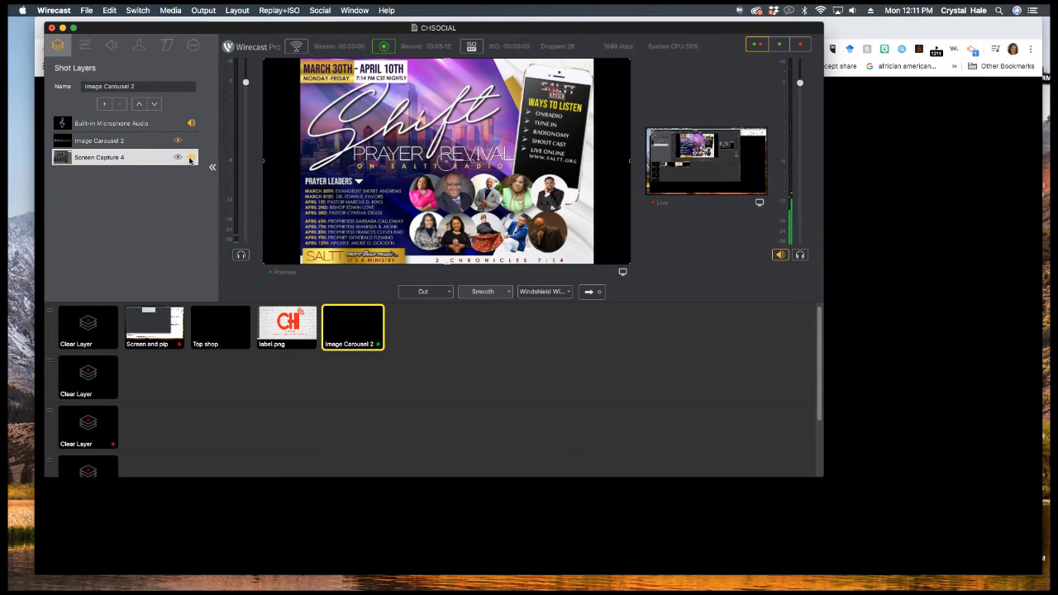
{"action": "left_click", "coordinate": [99, 156]}
- Turn on Capture System Audio in the Screen Capture 4 source properties
{"action": "left_click", "coordinate": [100, 143]}
{"action": "left_click", "coordinate": [102, 156]}
{"action": "left_click", "coordinate": [194, 45]}
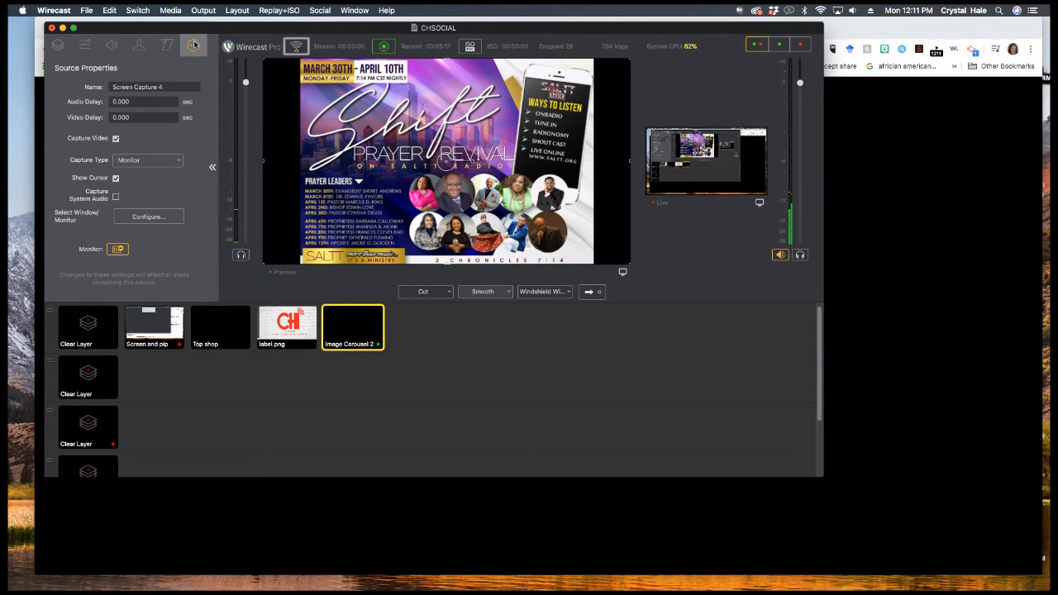
{"action": "left_click", "coordinate": [116, 197]}
- Drag the menu-bar output volume slider all the way down
{"action": "left_click", "coordinate": [853, 10]}
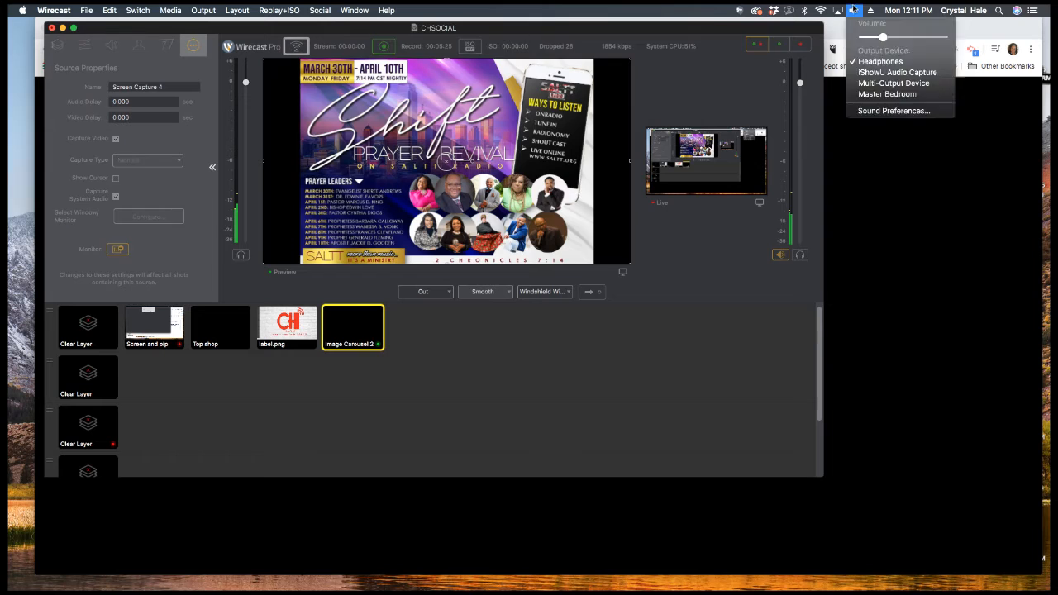
{"action": "left_click", "coordinate": [853, 11]}
{"action": "left_click", "coordinate": [854, 11]}
{"action": "left_click_drag", "start_coordinate": [880, 37], "coordinate": [860, 36]}
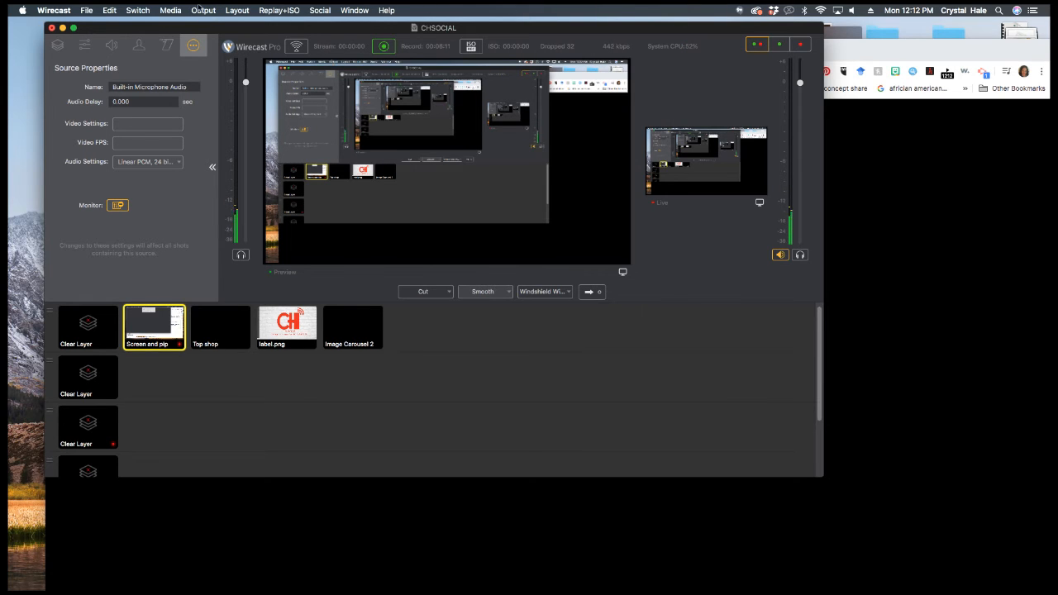
- Add a Facebook Live destination in Output Settings after dismissing the quality warning
{"action": "left_click", "coordinate": [203, 10]}
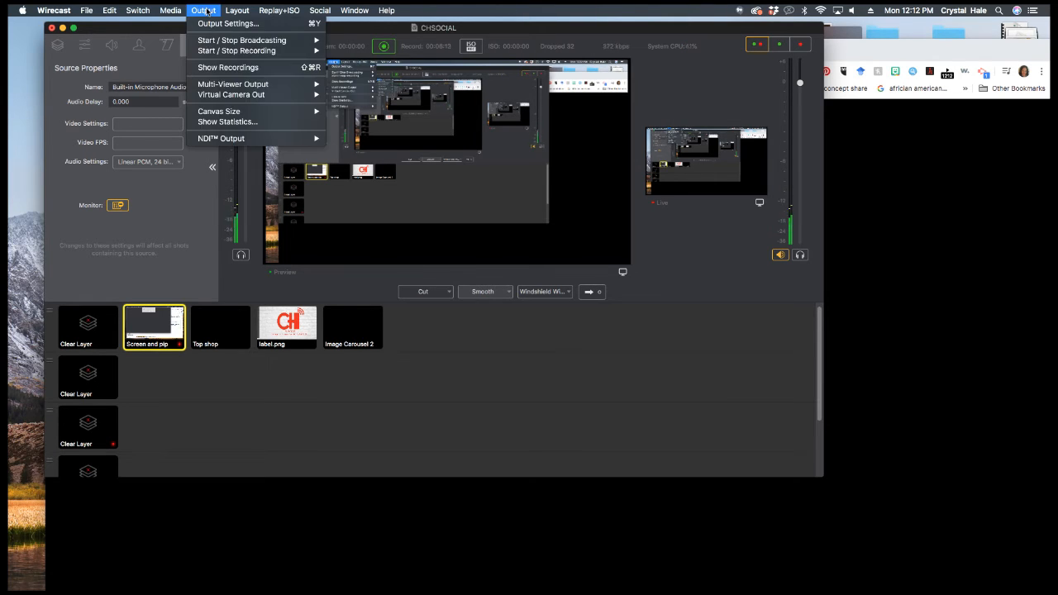
{"action": "left_click", "coordinate": [209, 23]}
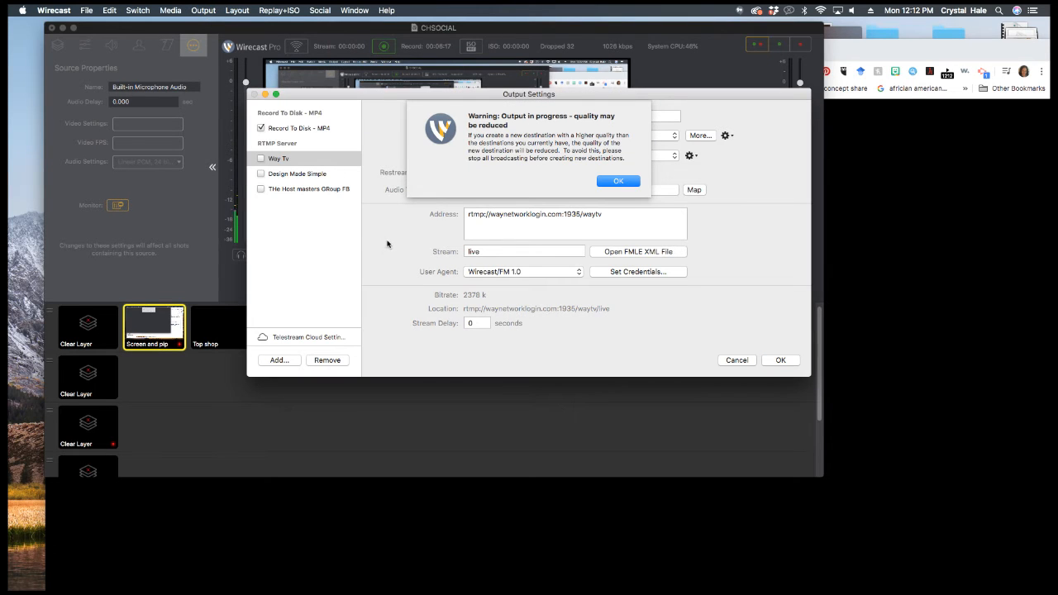
{"action": "left_click", "coordinate": [618, 182]}
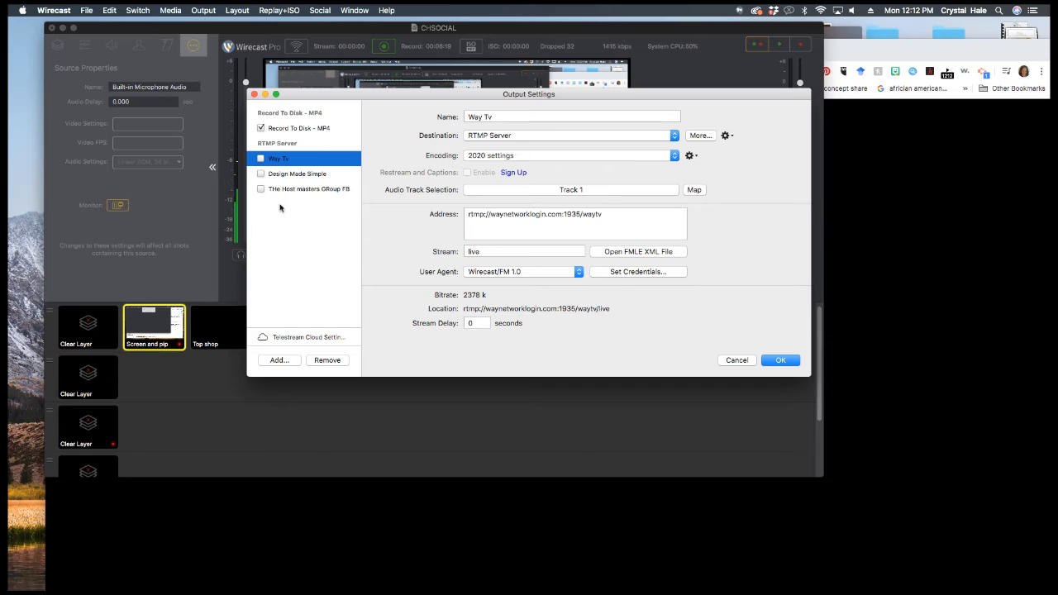
{"action": "left_click", "coordinate": [277, 361]}
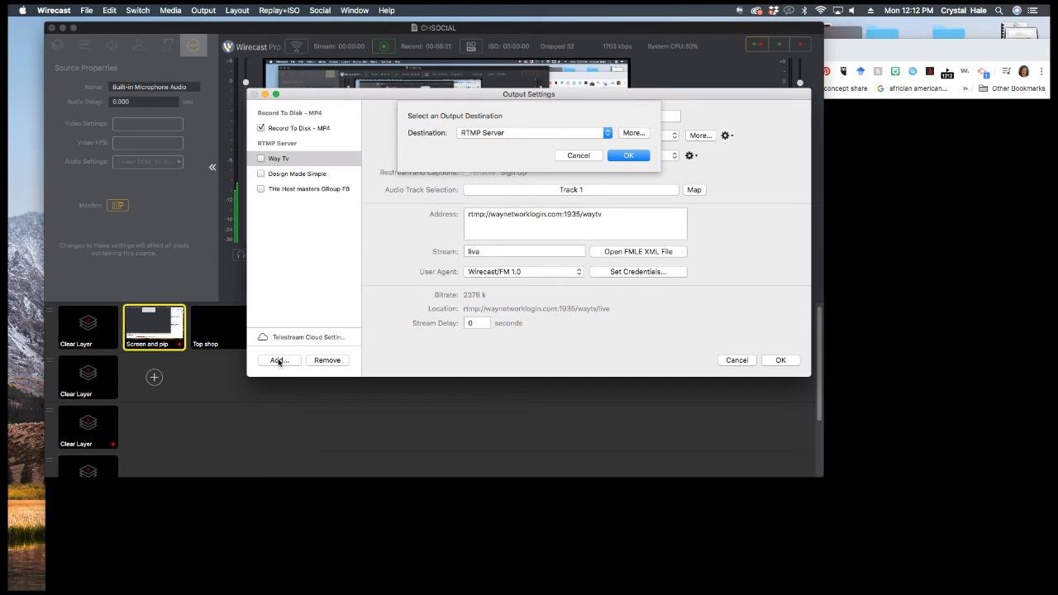
{"action": "left_click", "coordinate": [588, 134]}
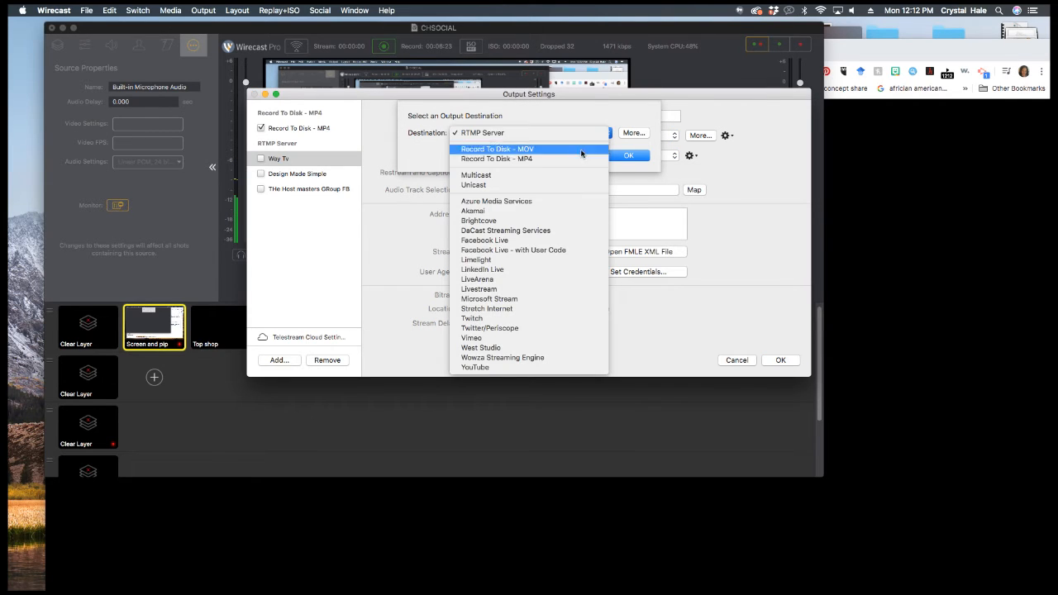
{"action": "left_click", "coordinate": [556, 239]}
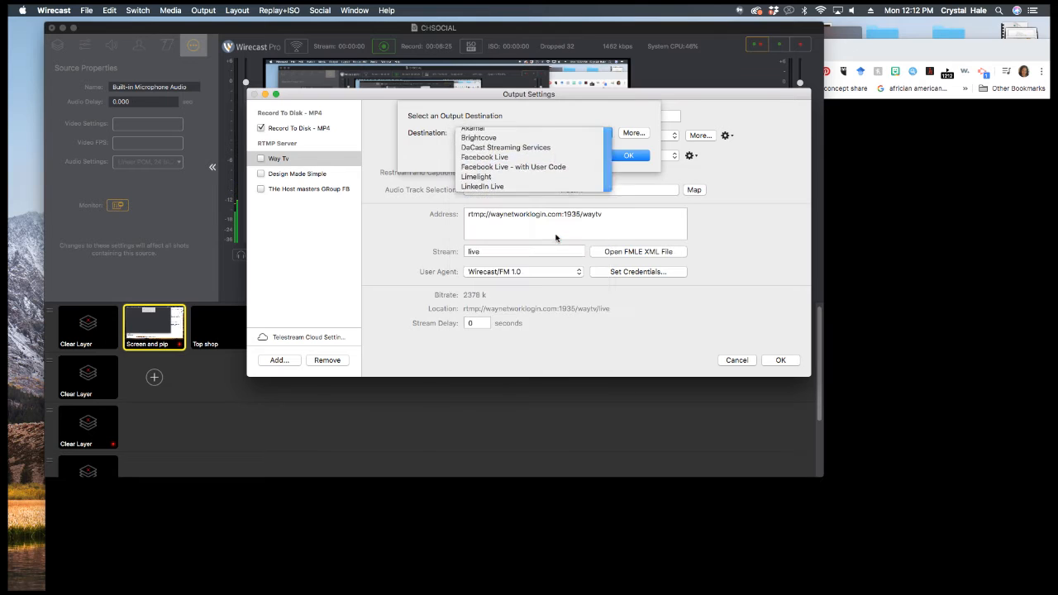
{"action": "left_click", "coordinate": [629, 157]}
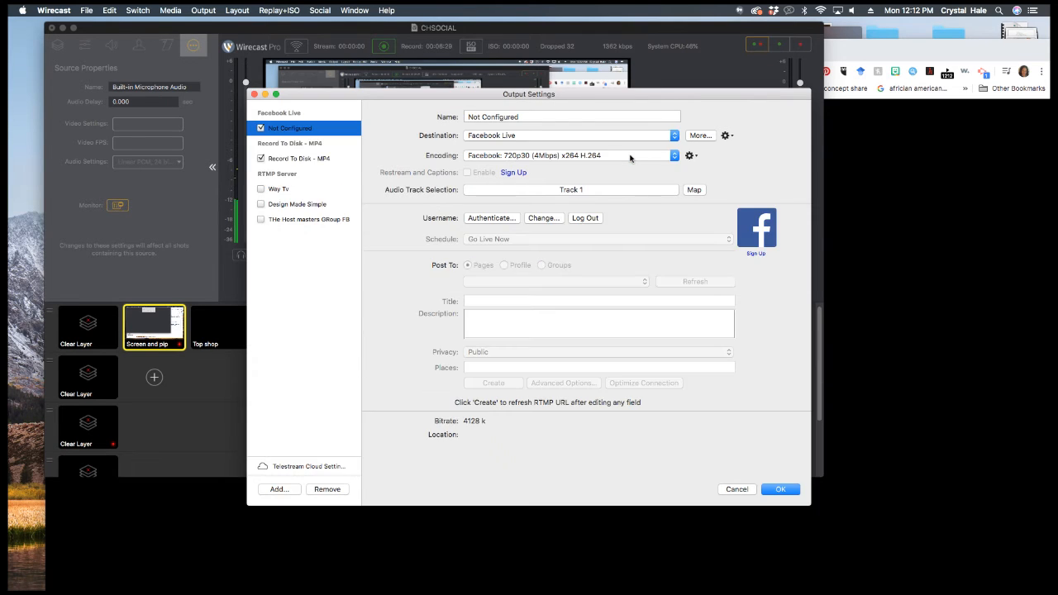
- Rename the output 'Host Masters testing' and log in to Facebook with the account's e-mail and password, staying logged in
{"action": "triple_click", "coordinate": [489, 119]}
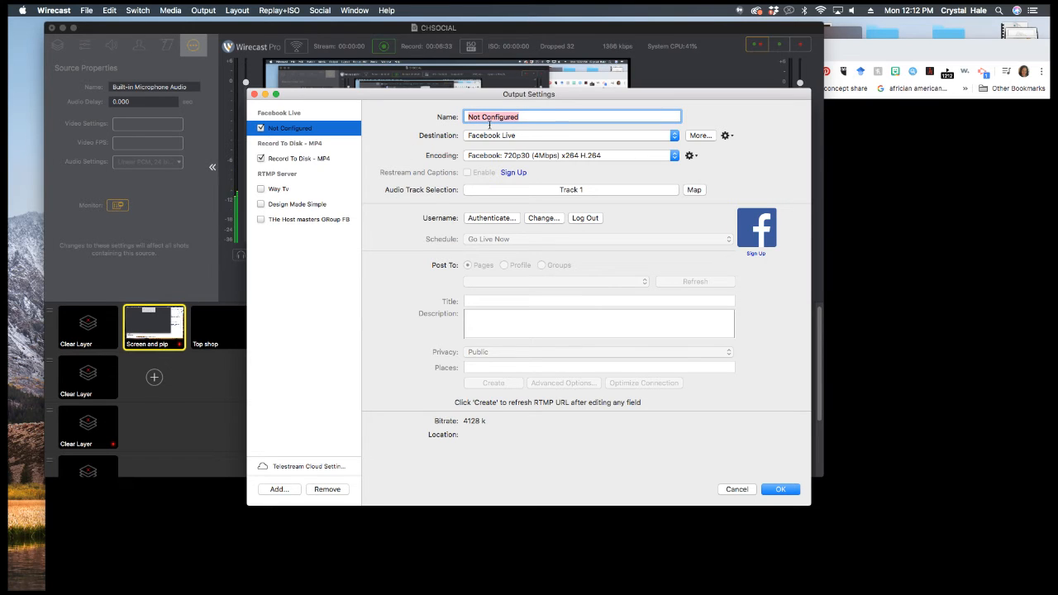
{"action": "type", "text": "H"}
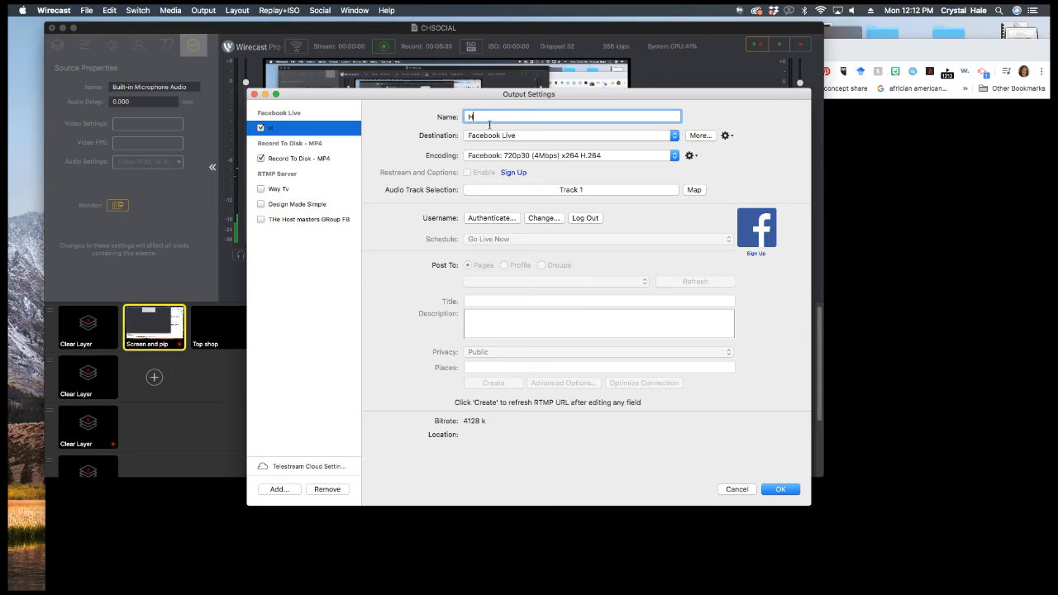
{"action": "type", "text": "ost Masters testing"}
{"action": "left_click", "coordinate": [533, 218]}
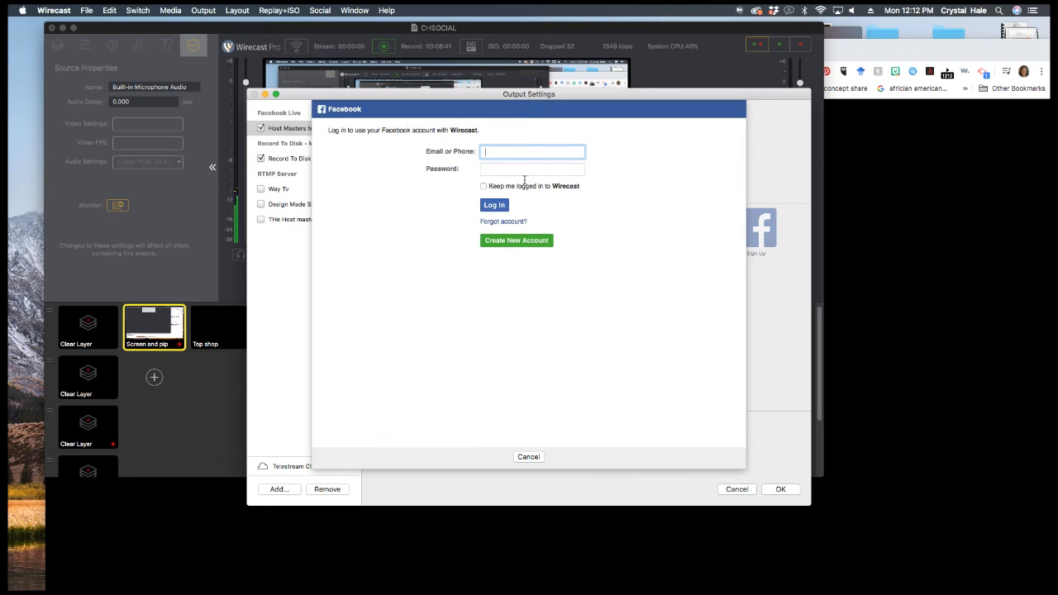
{"action": "key", "text": "Tab"}
{"action": "type", "text": "••••••••••"}
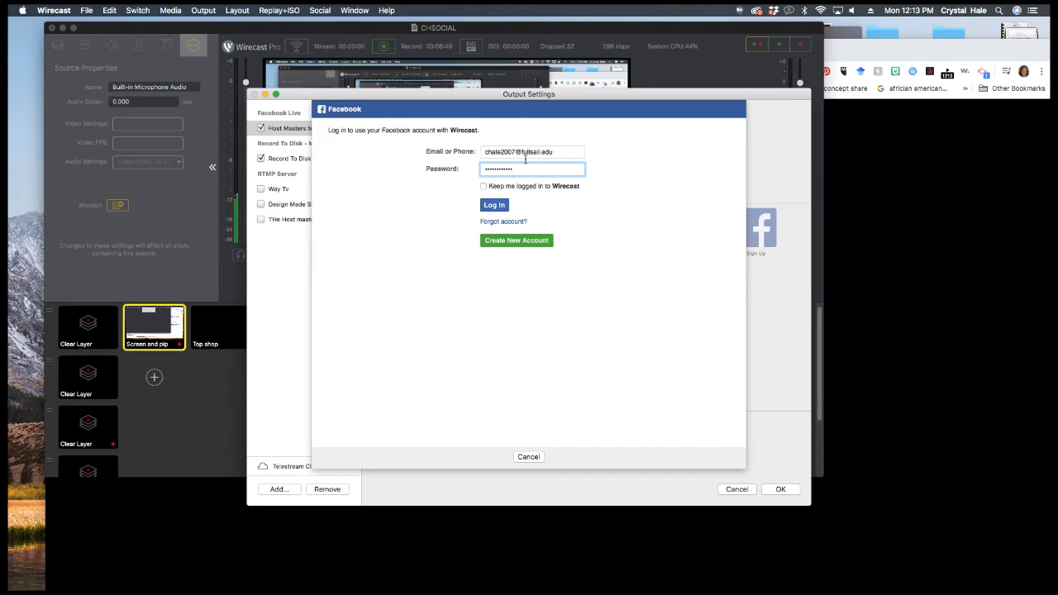
{"action": "key", "text": "BackSpace"}
{"action": "key", "text": "BackSpace"}
{"action": "key", "text": "BackSpace"}
{"action": "key", "text": "BackSpace"}
{"action": "key", "text": "BackSpace"}
{"action": "type", "text": "•••••••"}
{"action": "left_click", "coordinate": [483, 186]}
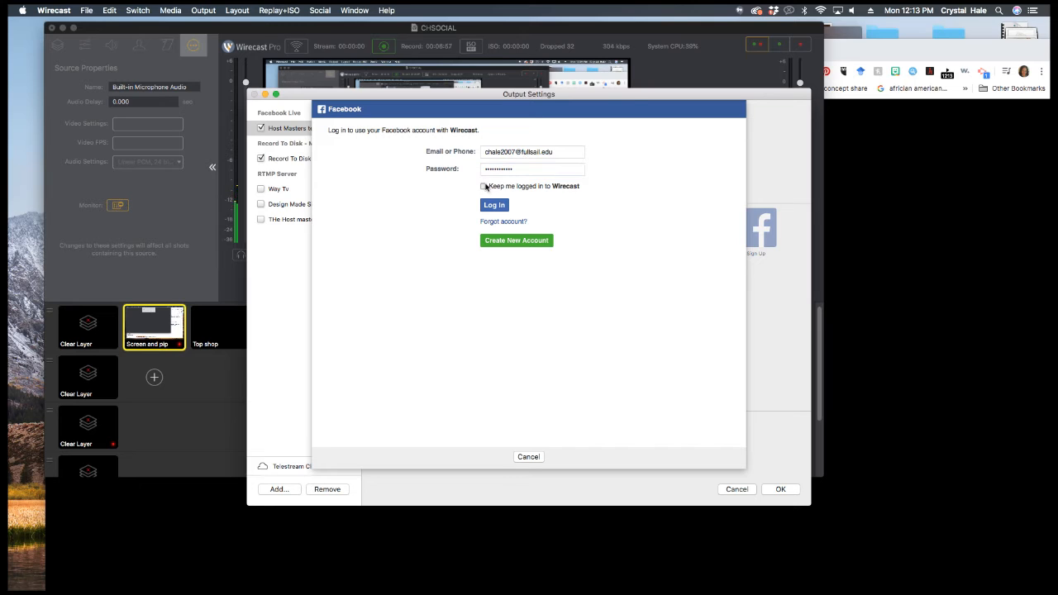
{"action": "left_click", "coordinate": [489, 212]}
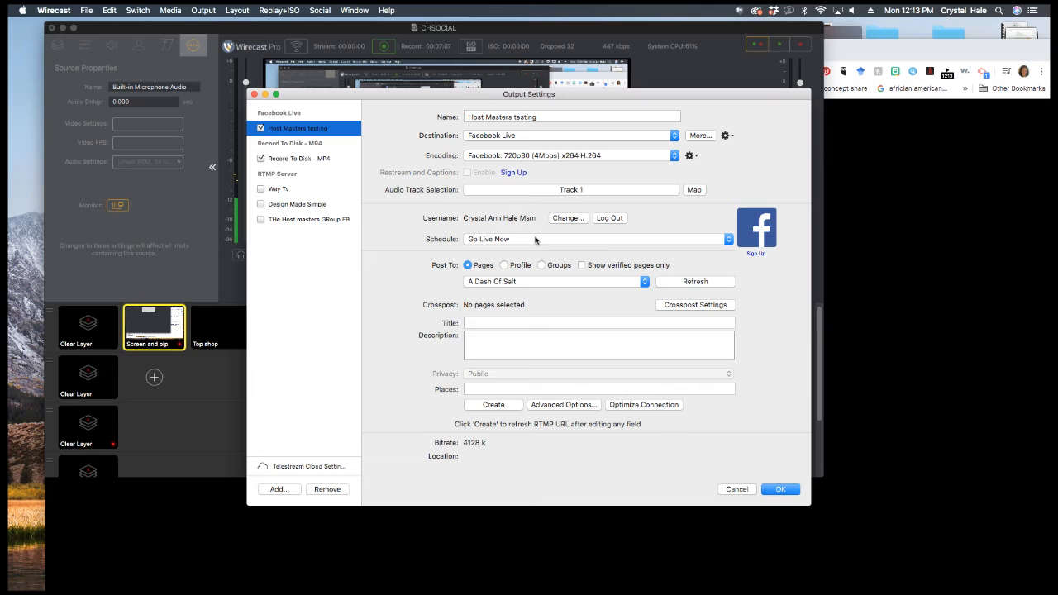
- Post to the Host Masters page with title and description 'Testing Wirecast Live'
{"action": "left_click", "coordinate": [615, 285]}
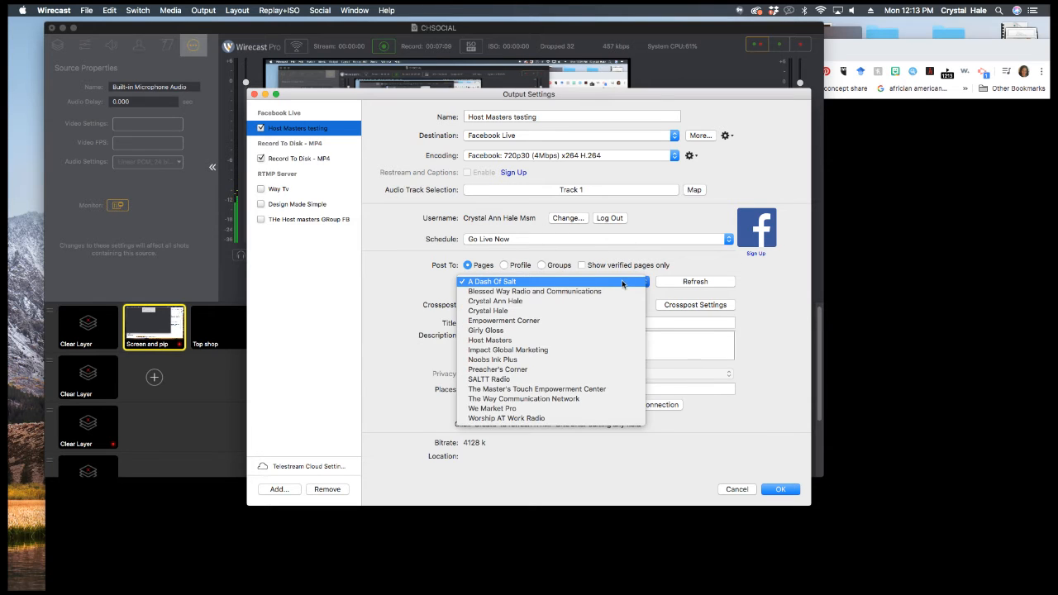
{"action": "left_click", "coordinate": [608, 338]}
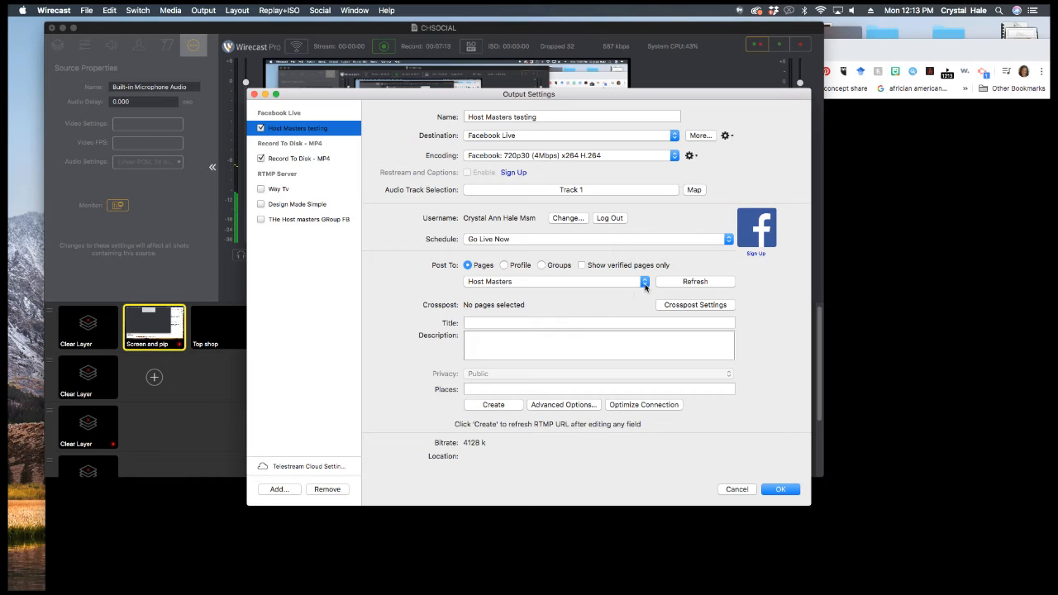
{"action": "left_click", "coordinate": [519, 324]}
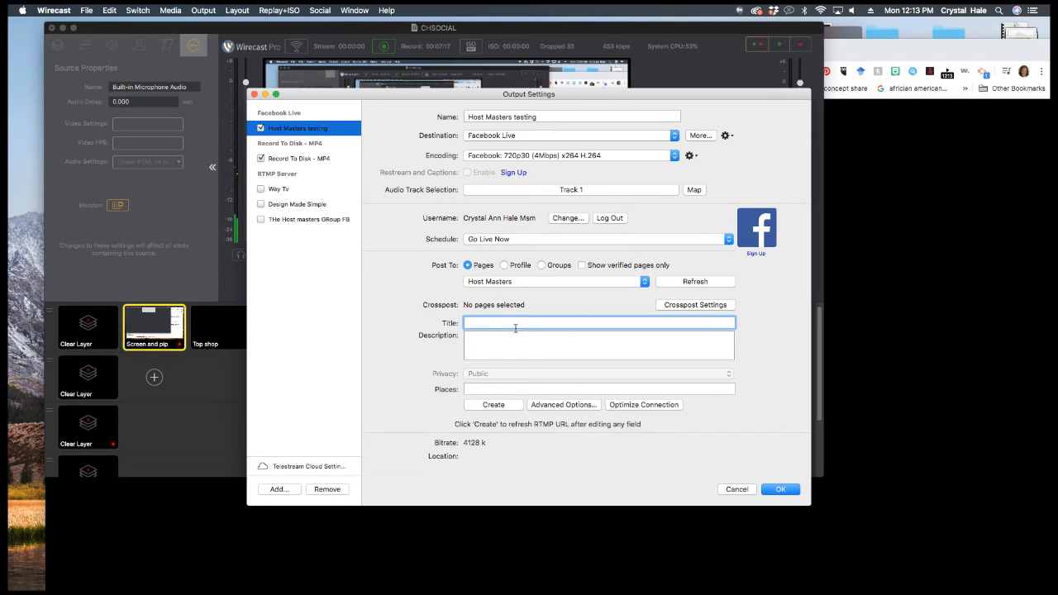
{"action": "type", "text": "Testing Wirecast Live"}
{"action": "key", "text": "Tab"}
{"action": "type", "text": "Testing Wirecast live"}
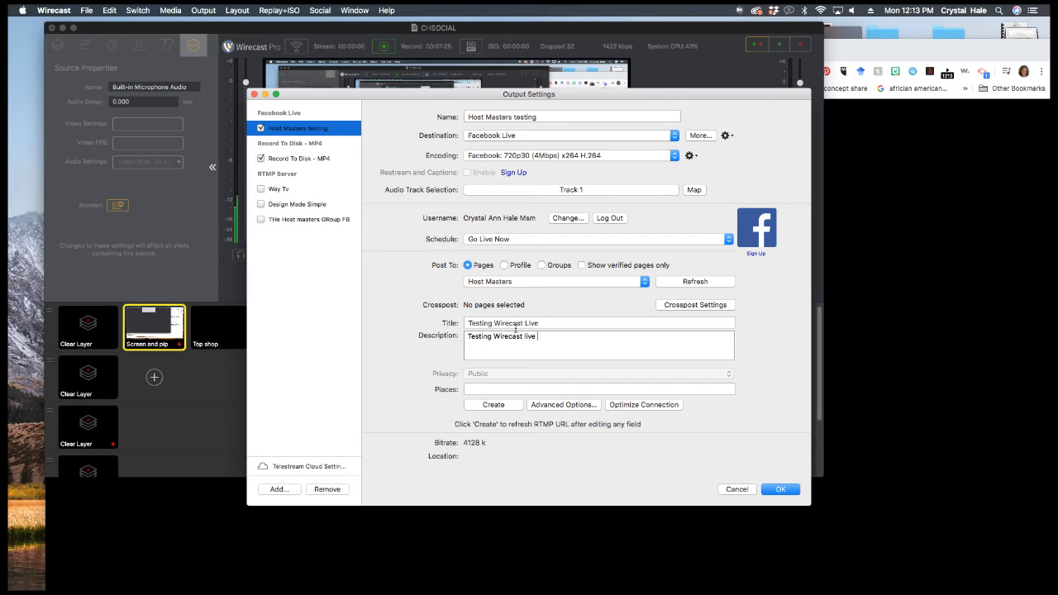
- Search places for 'Host maste' and tag the Host Masters location
{"action": "left_click", "coordinate": [491, 390]}
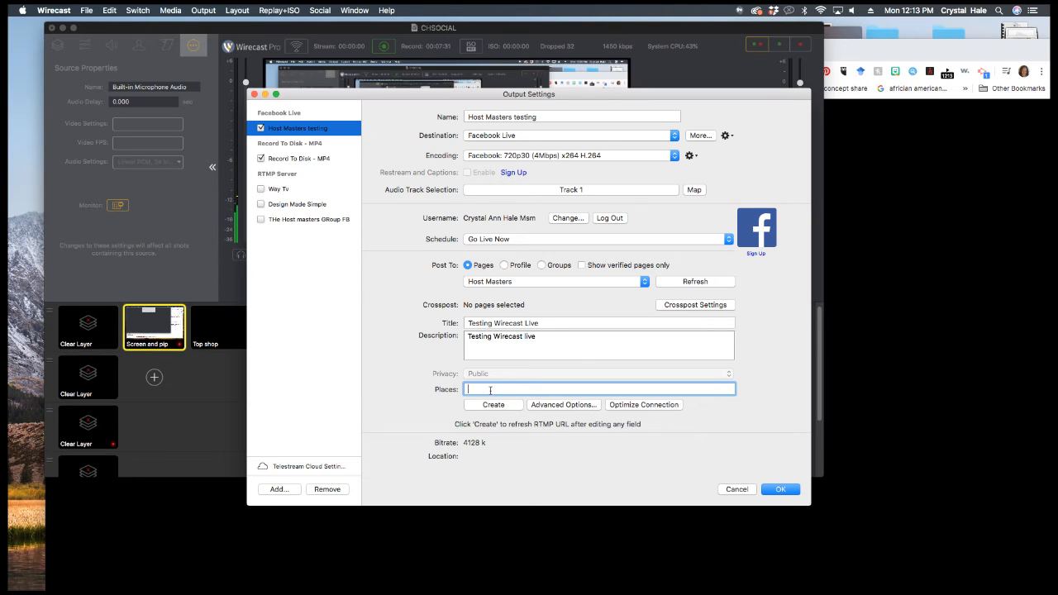
{"action": "type", "text": "The host masters"}
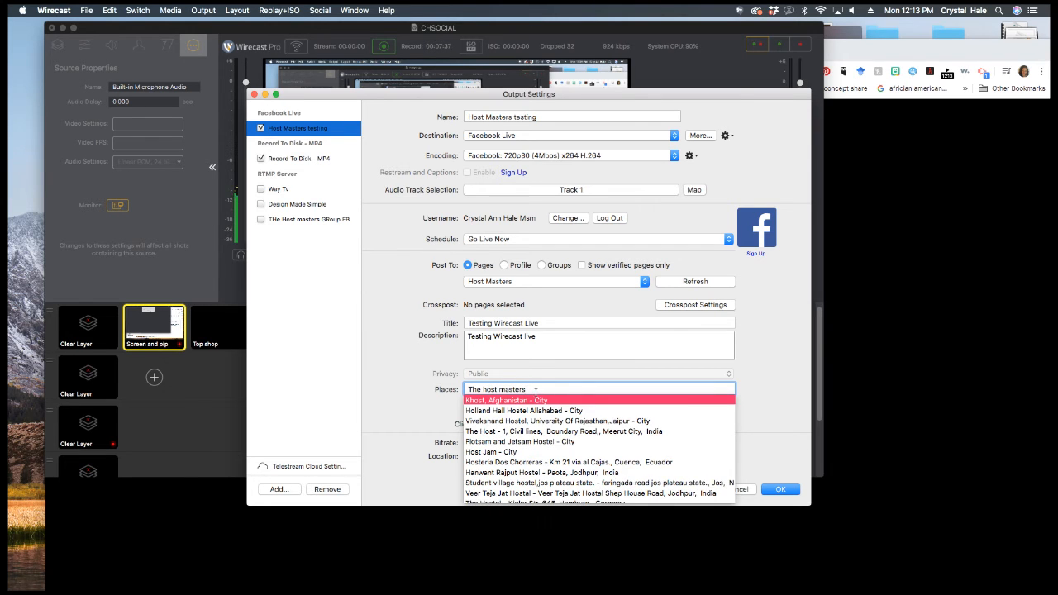
{"action": "triple_click", "coordinate": [536, 391]}
{"action": "type", "text": "Host maste"}
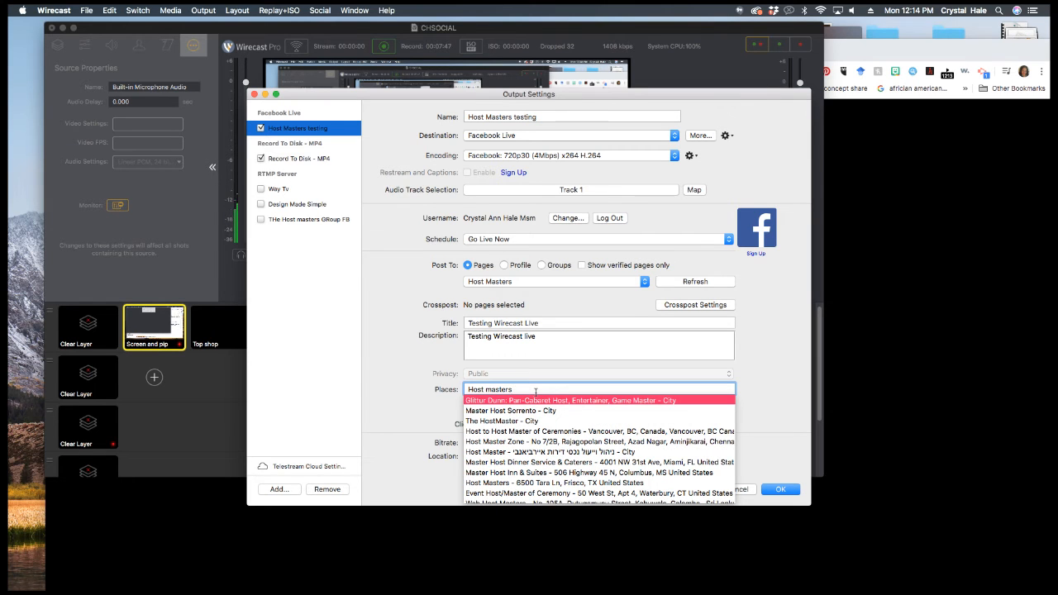
{"action": "left_click", "coordinate": [570, 485]}
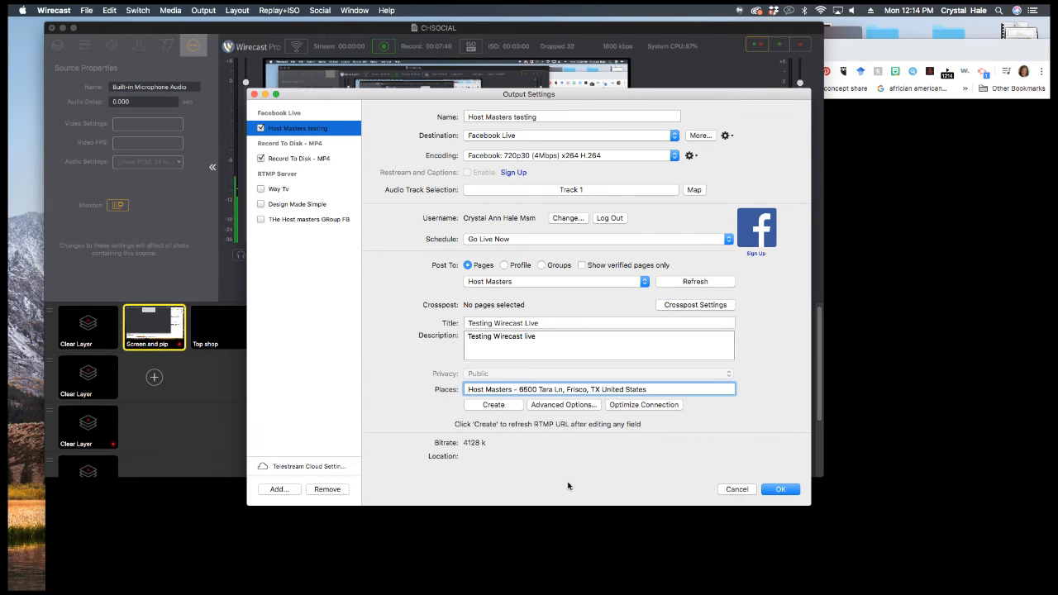
- Create the Facebook live stream, save the output settings, and send Image Carousel 2 live
{"action": "left_click", "coordinate": [494, 405]}
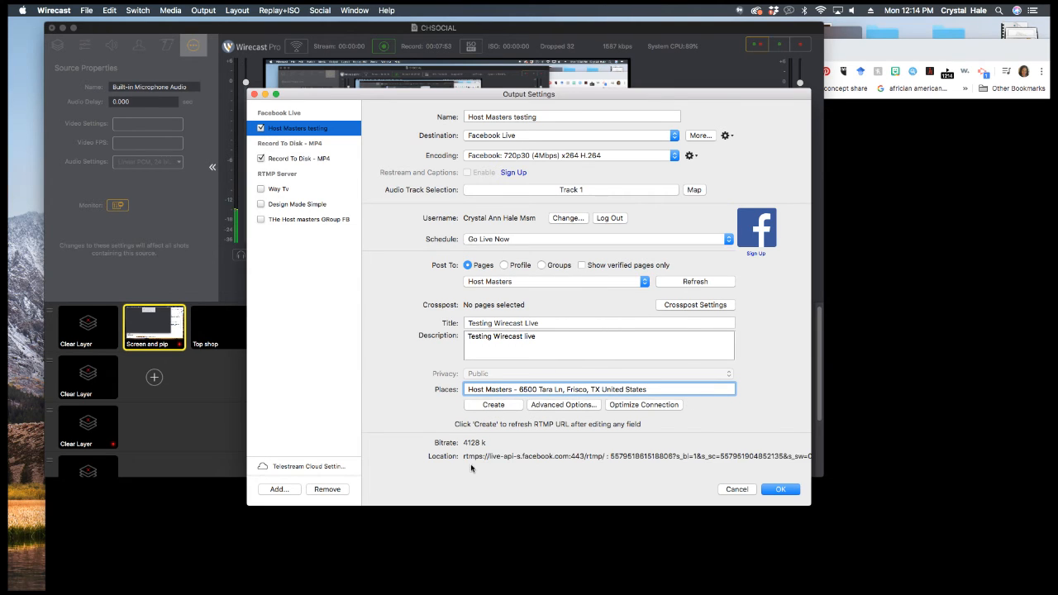
{"action": "left_click", "coordinate": [781, 488]}
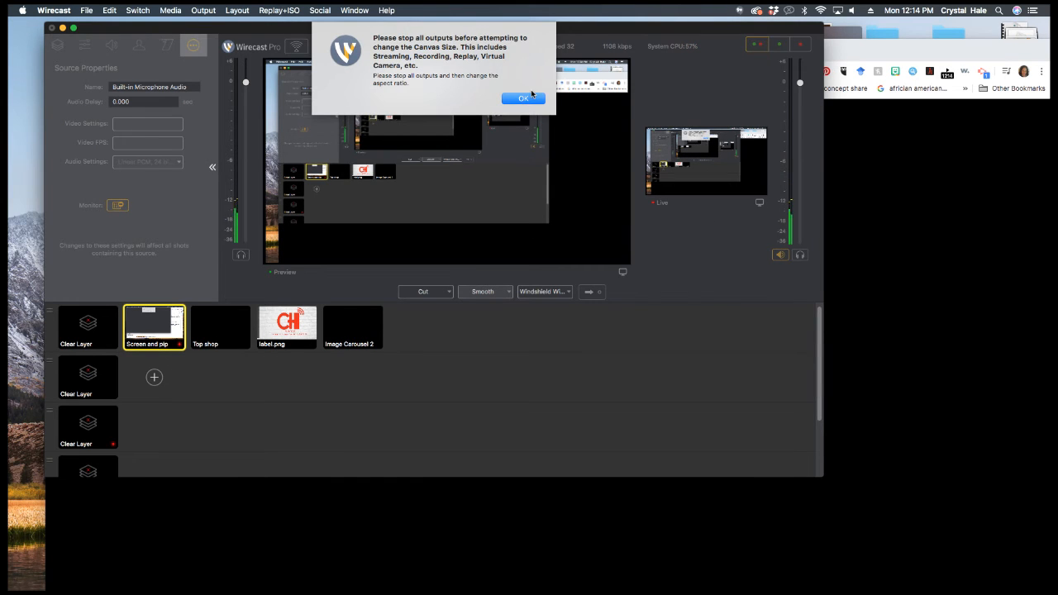
{"action": "left_click", "coordinate": [531, 96]}
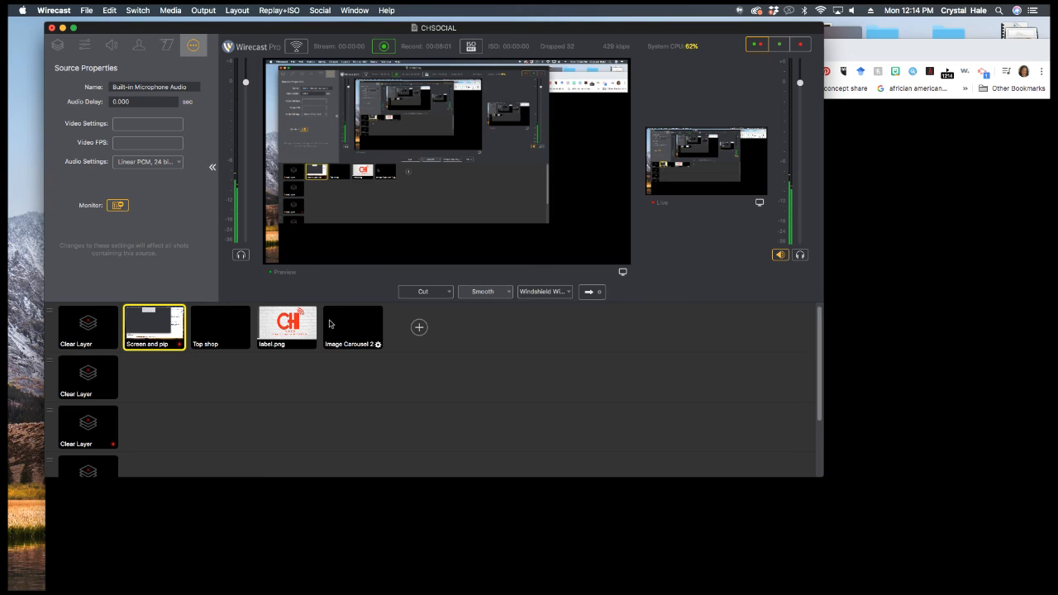
{"action": "left_click", "coordinate": [344, 328]}
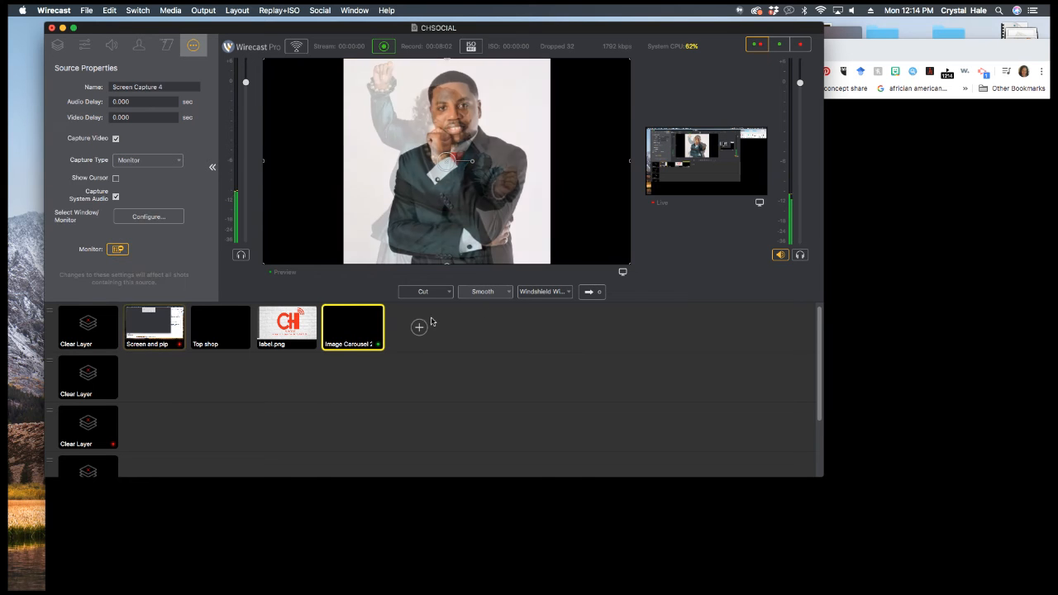
{"action": "left_click", "coordinate": [590, 292]}
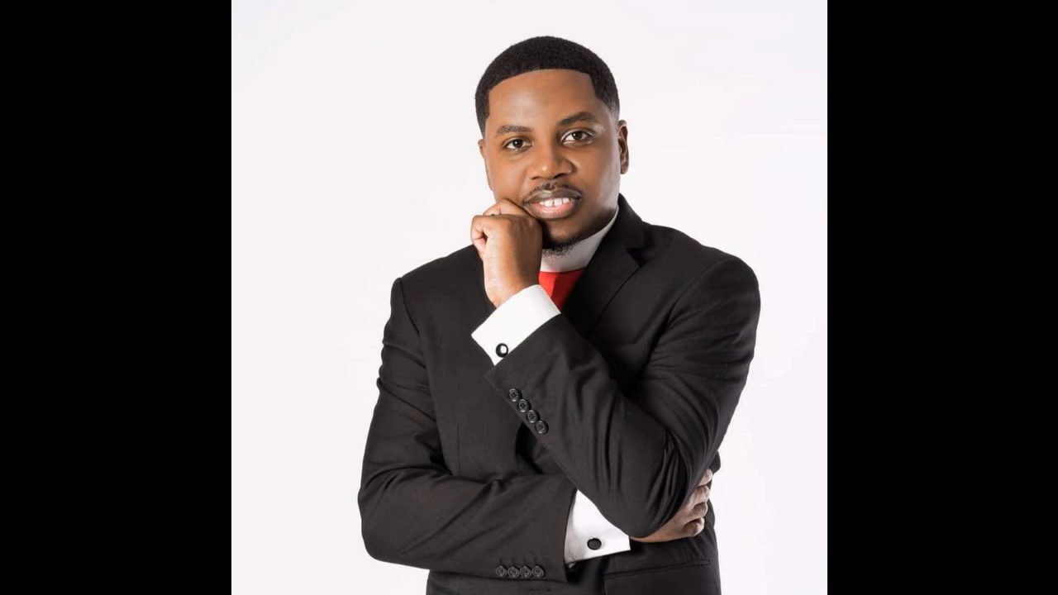